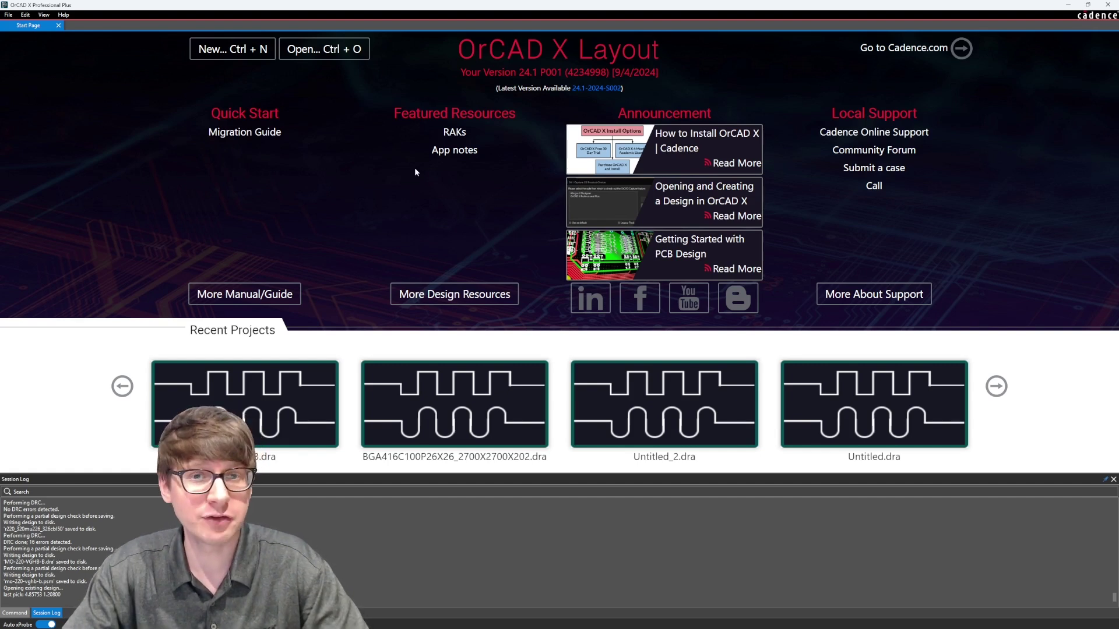
# Create a new template-based footprint from the File > New menu
pyautogui.click(8, 15)
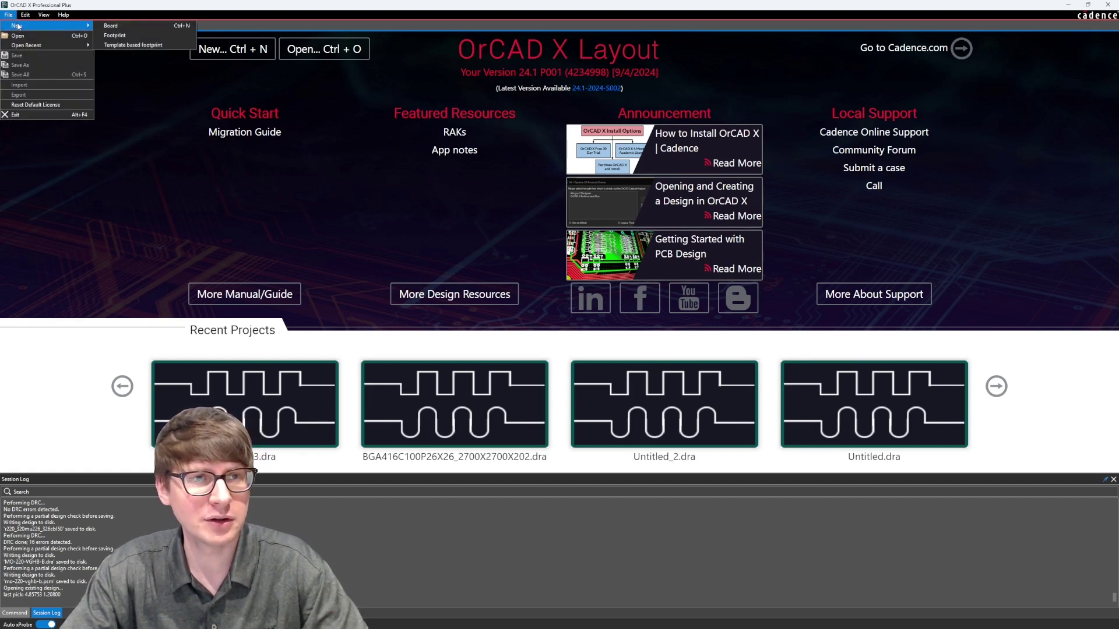
pyautogui.moveTo(17, 12)
pyautogui.moveTo(58, 31)
pyautogui.click(134, 44)
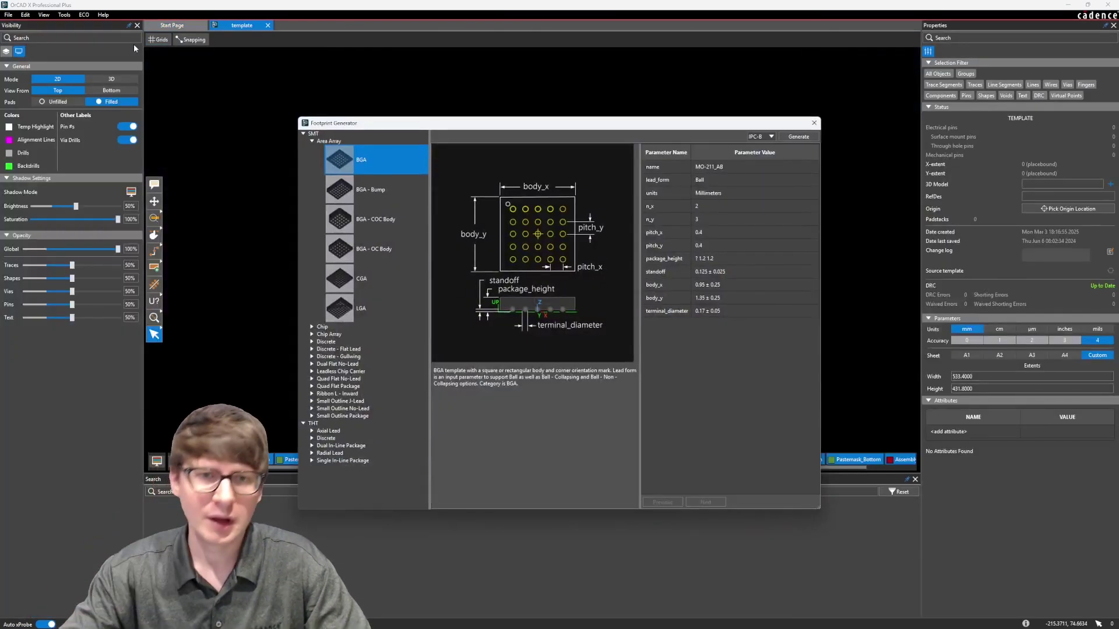
# Move the Footprint Generator dialog up and keep IPC-B as the standard
pyautogui.moveTo(438, 115); pyautogui.dragTo(395, 59)
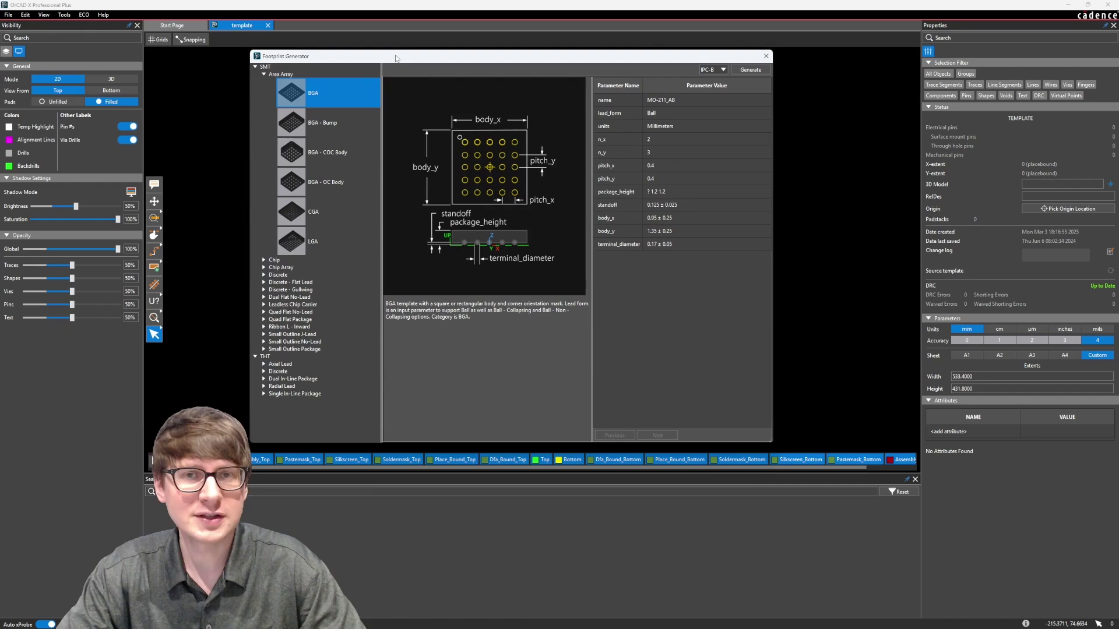
pyautogui.click(708, 69)
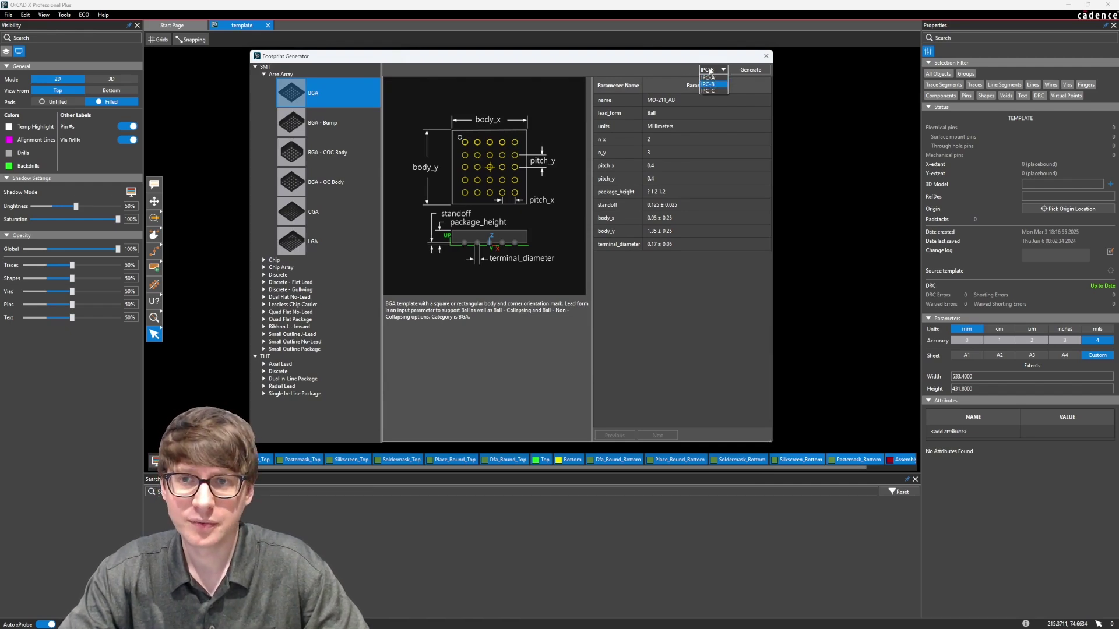
pyautogui.click(716, 85)
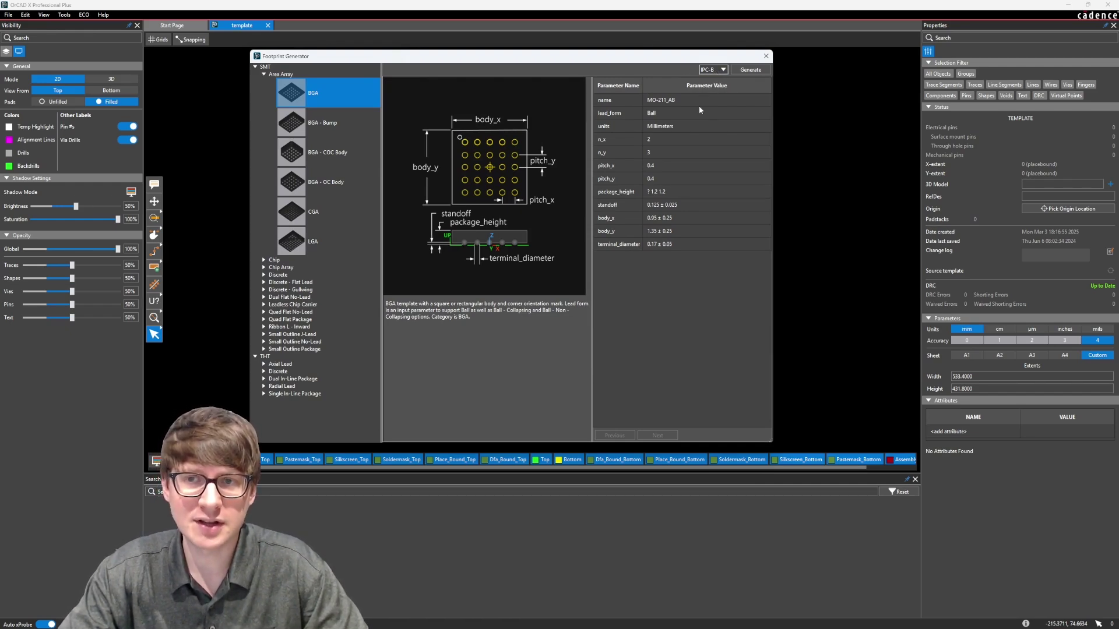
# Expand Quad Flat No-Lead and load the QFN / PQFN template with its MO-220-VGHB defaults
pyautogui.click(263, 319)
pyautogui.click(264, 312)
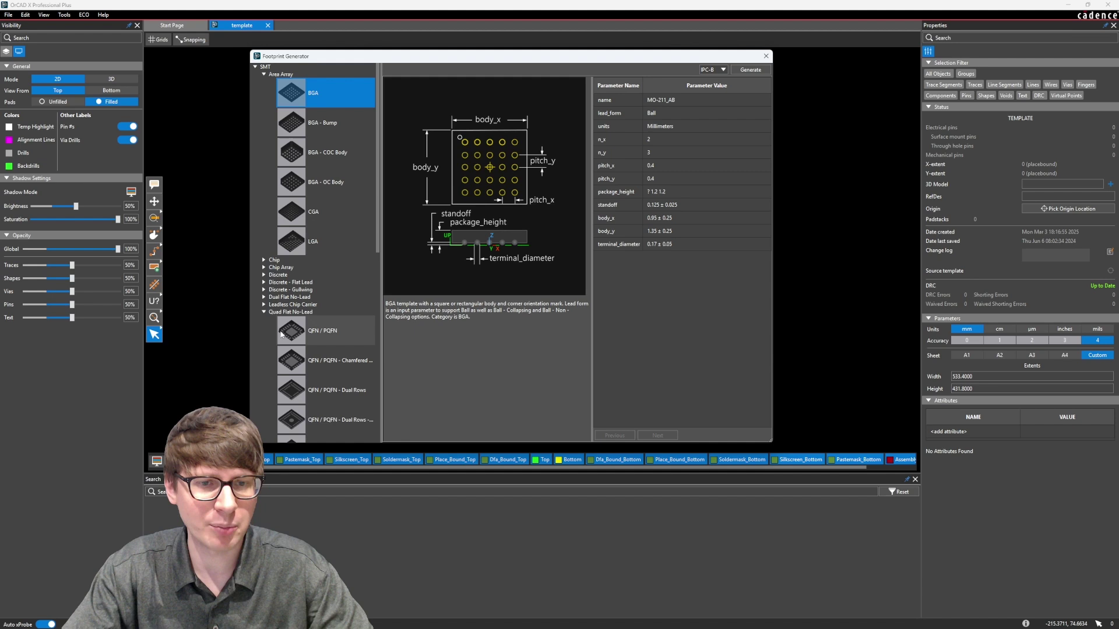
pyautogui.click(281, 331)
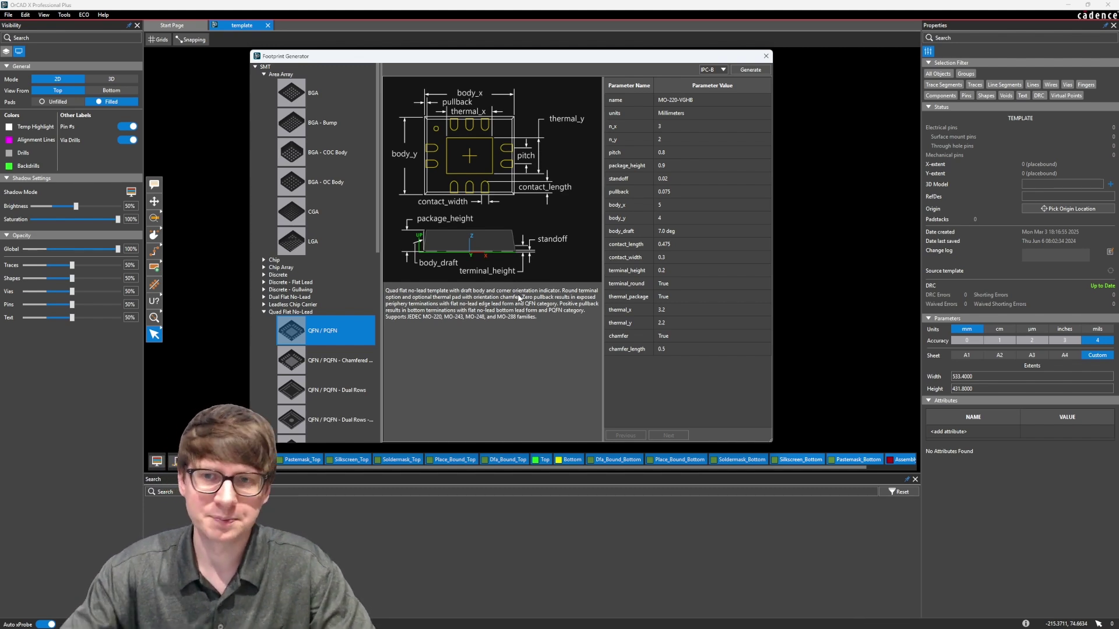
pyautogui.click(668, 128)
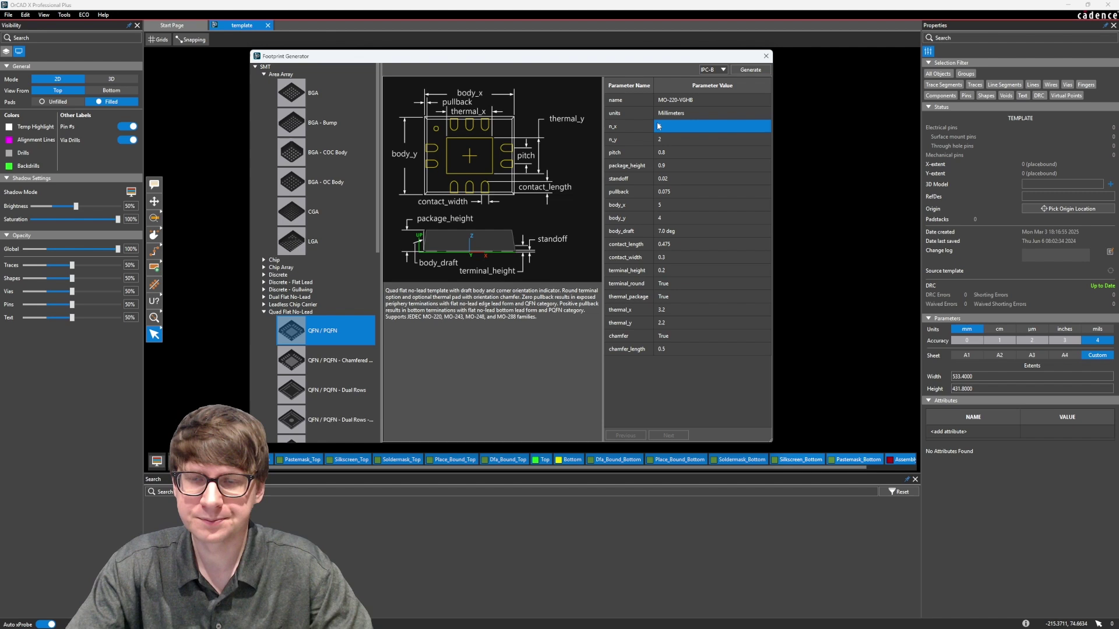
# Name the footprint qfn44_temp and set n_x to 11
pyautogui.write('3')
pyautogui.click(693, 102)
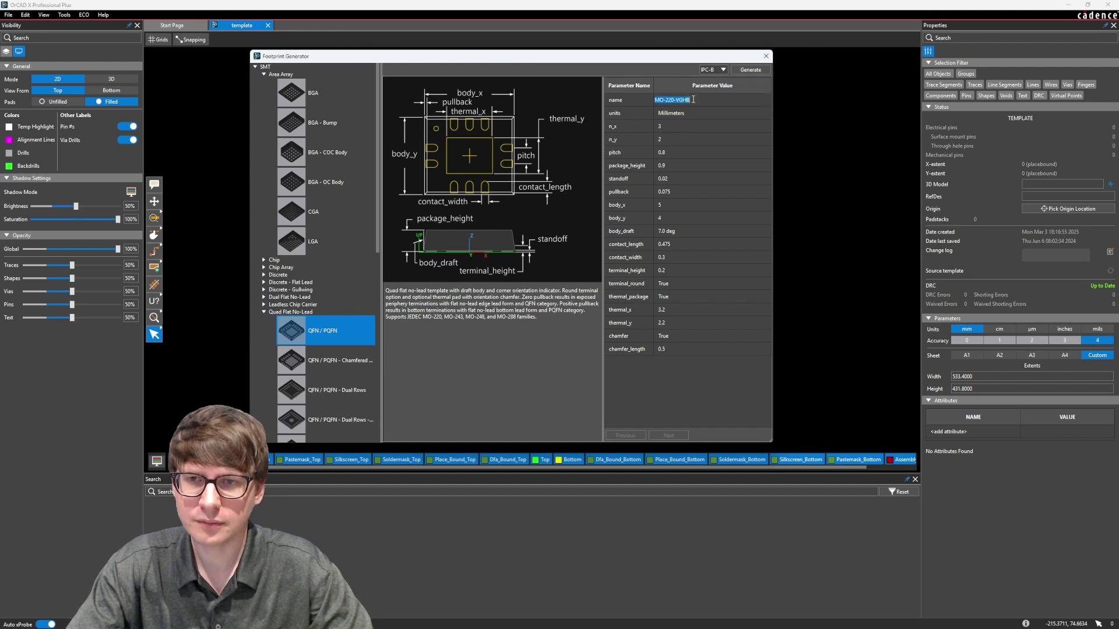
pyautogui.hotkey('ctrl', 'a')
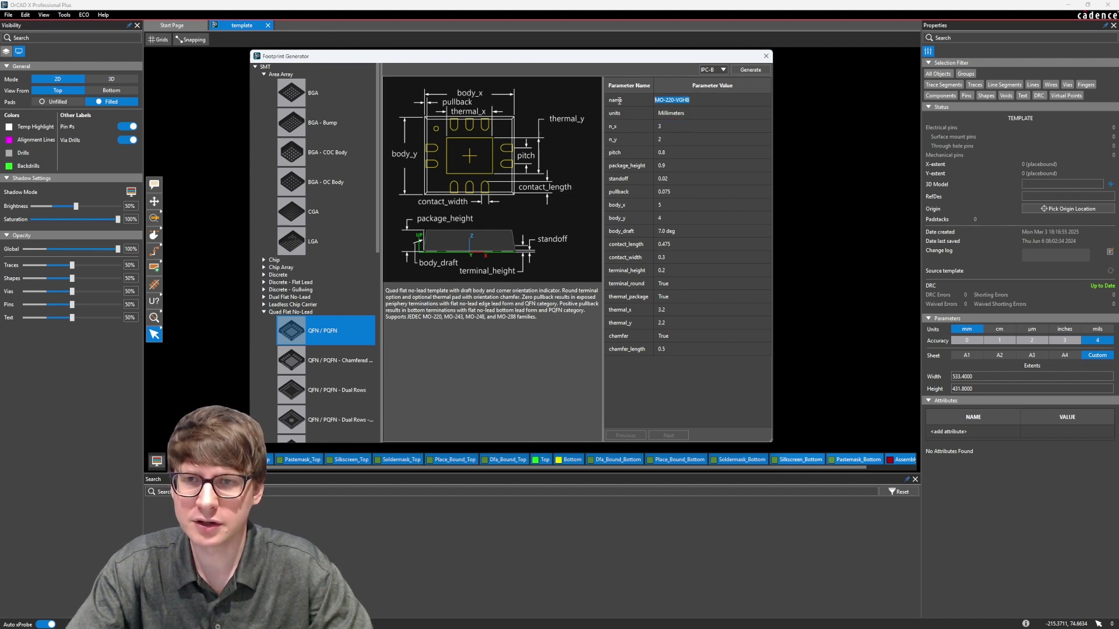
pyautogui.write('qfn44')
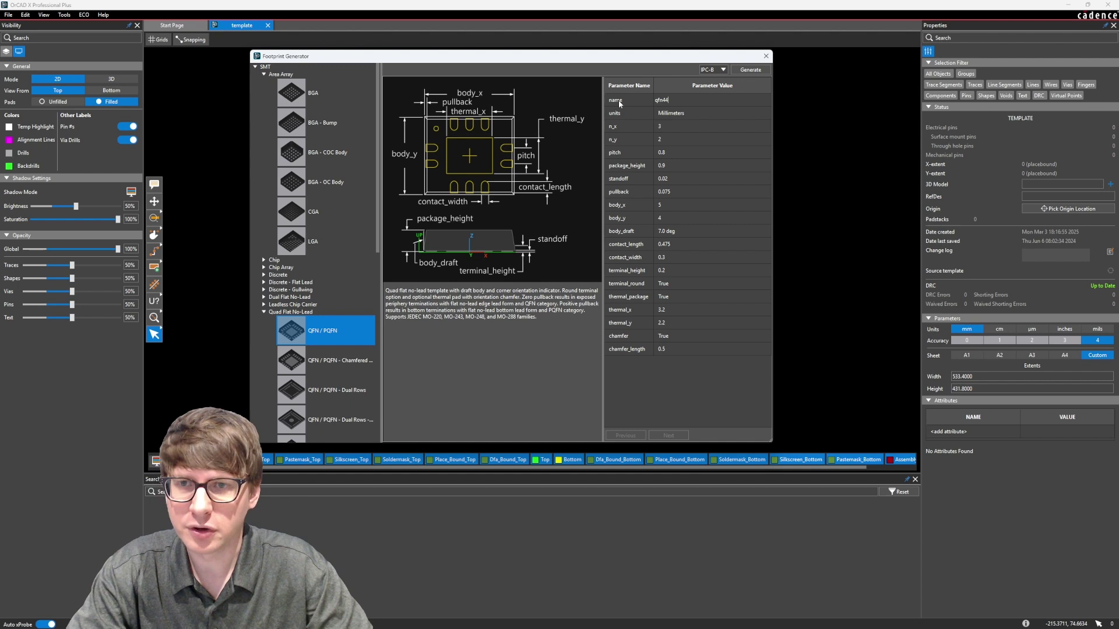
pyautogui.write('_temp')
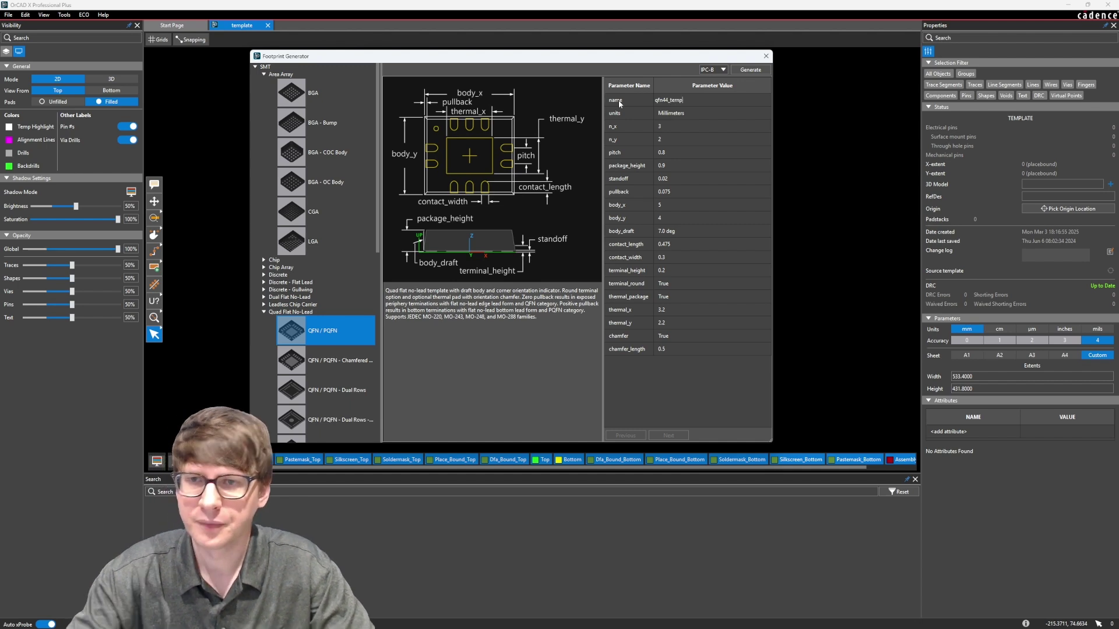
pyautogui.click(694, 122)
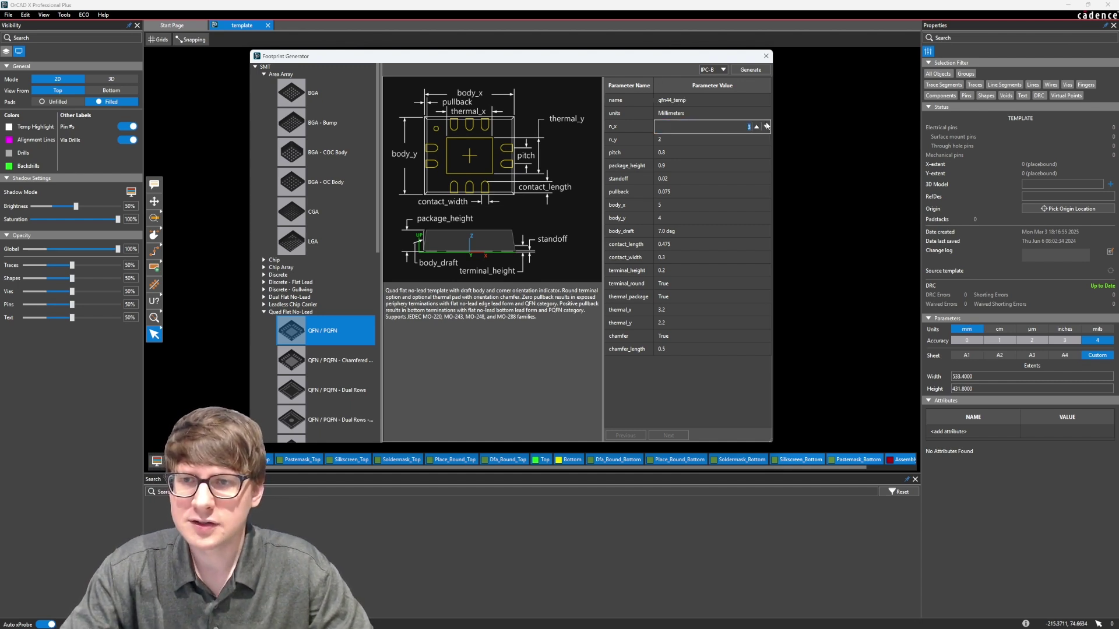
pyautogui.write('11')
# Set n_y to 11, pitch to 0.5 and package_height to 1
pyautogui.click(746, 139)
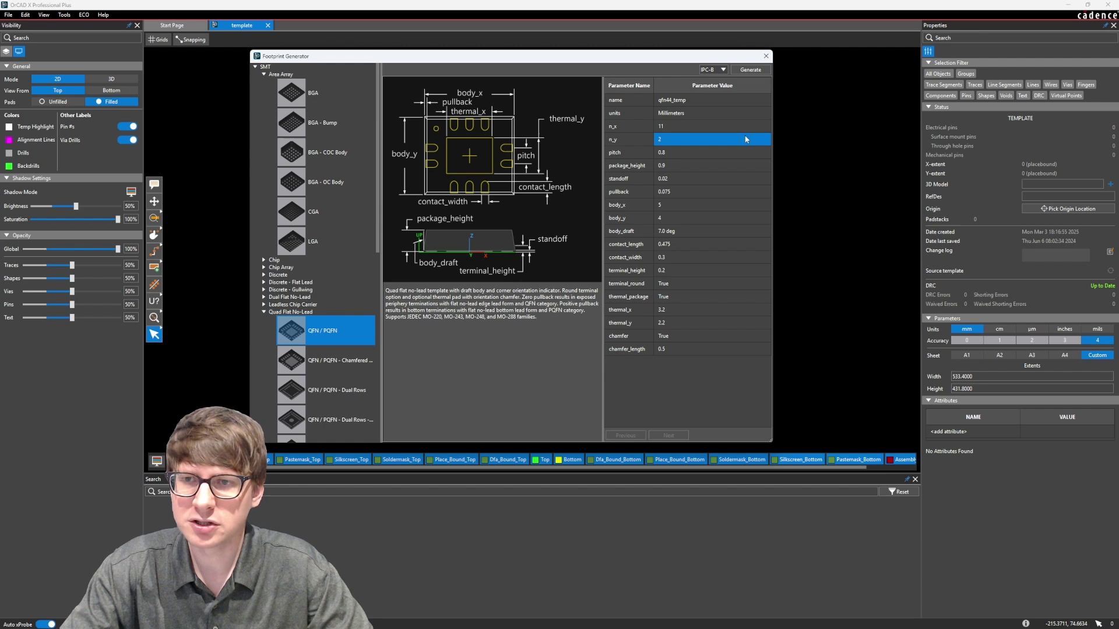
pyautogui.click(753, 141)
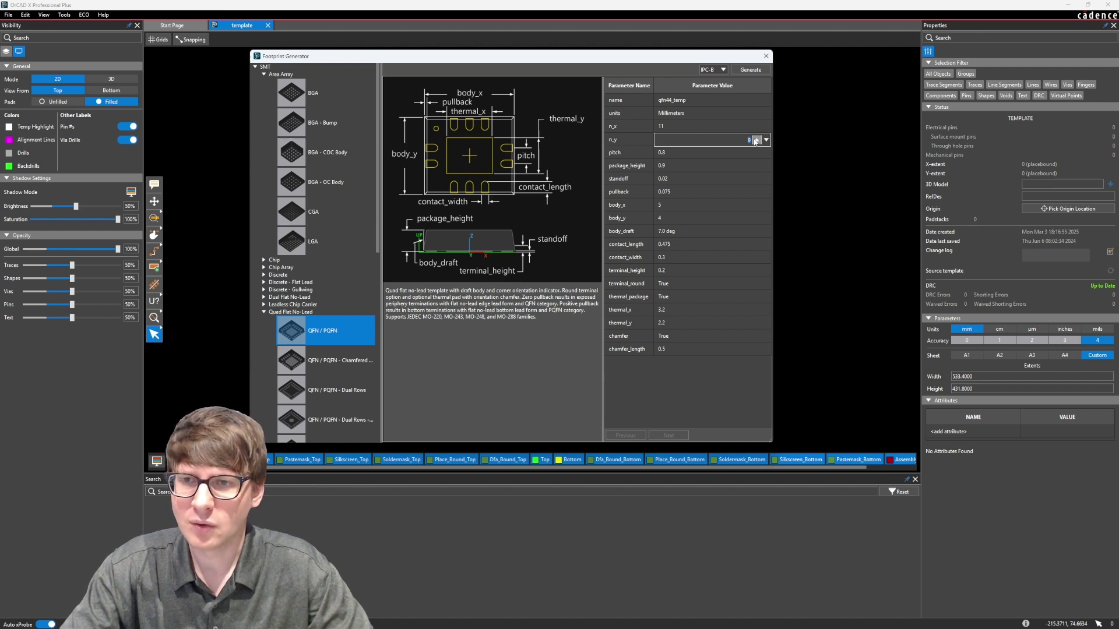
pyautogui.click(679, 154)
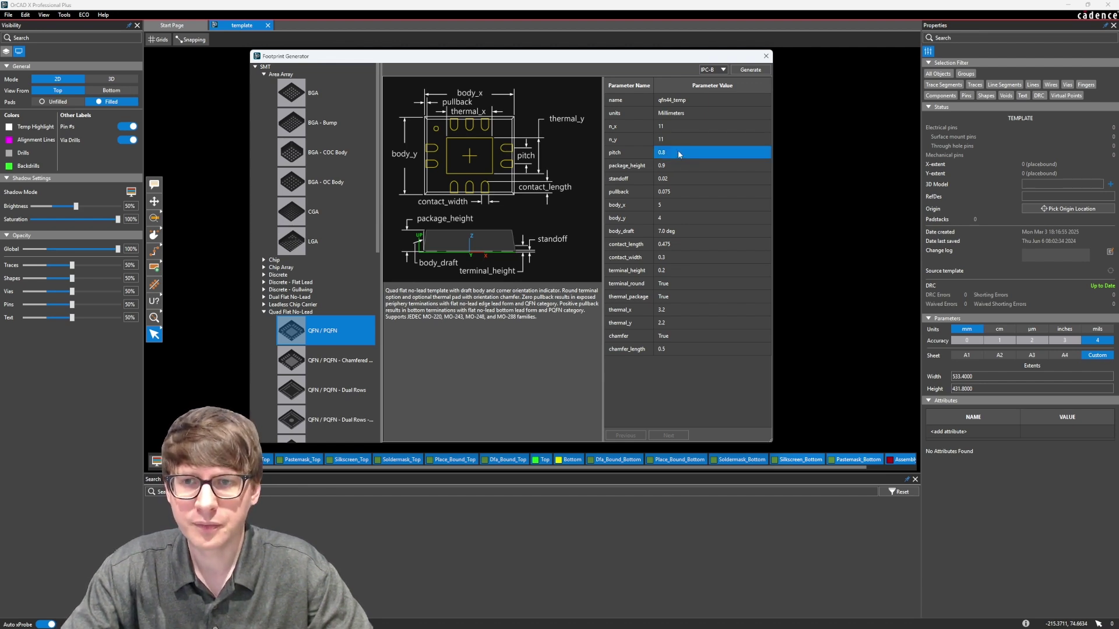
pyautogui.click(678, 152)
pyautogui.write('0')
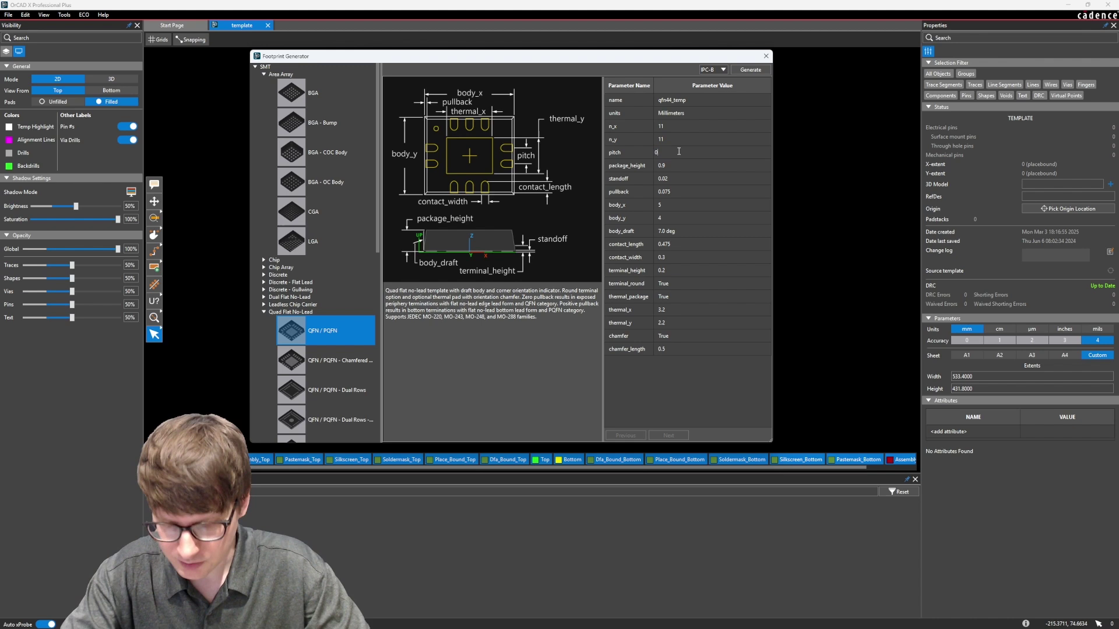
pyautogui.click(682, 165)
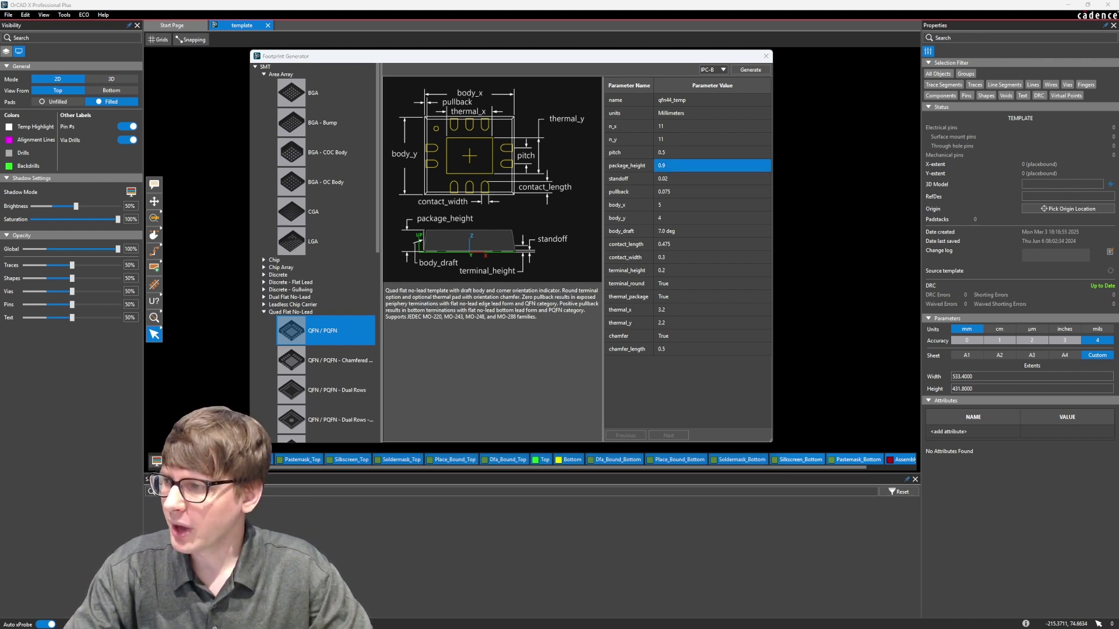
pyautogui.click(676, 165)
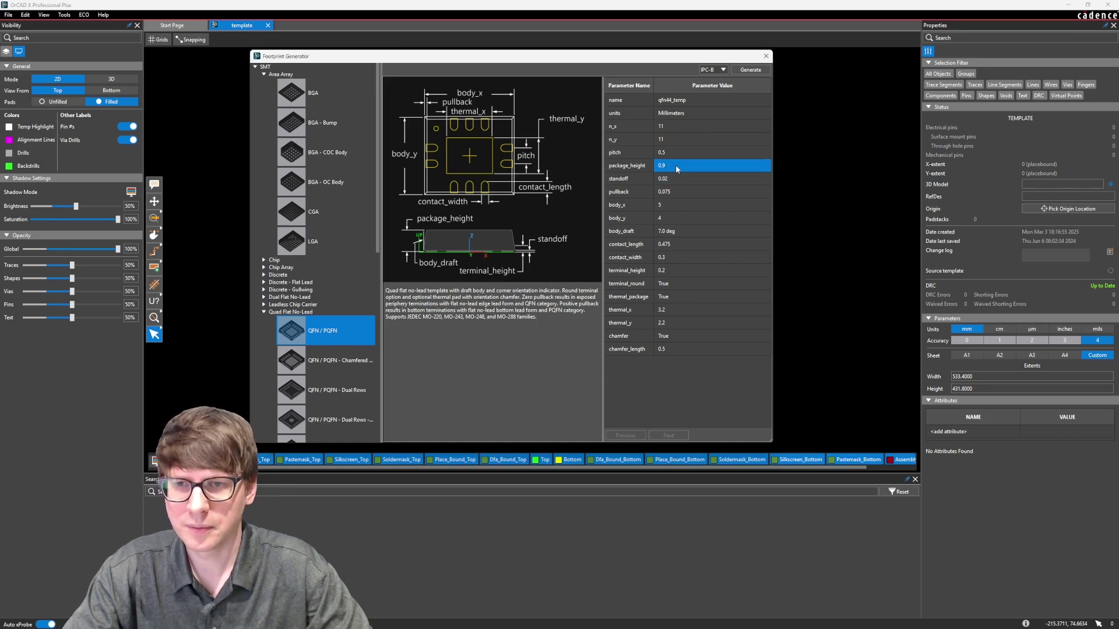
pyautogui.click(676, 165)
pyautogui.write('1')
pyautogui.click(676, 178)
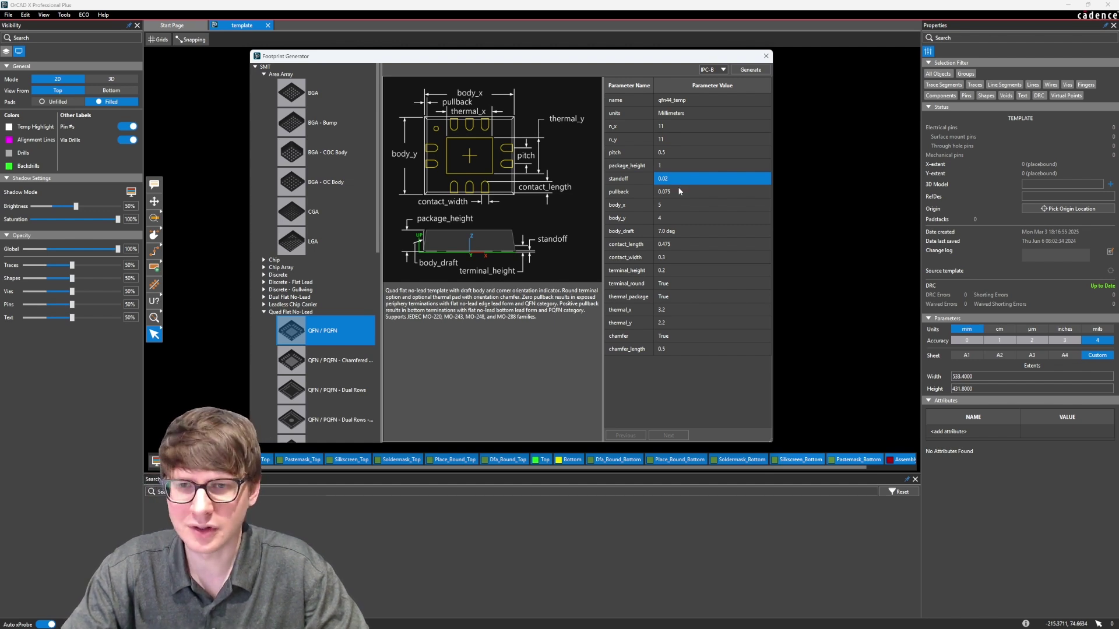
# Set the body size to 7 × 7 and keep body_draft at 0.0 deg
pyautogui.click(679, 191)
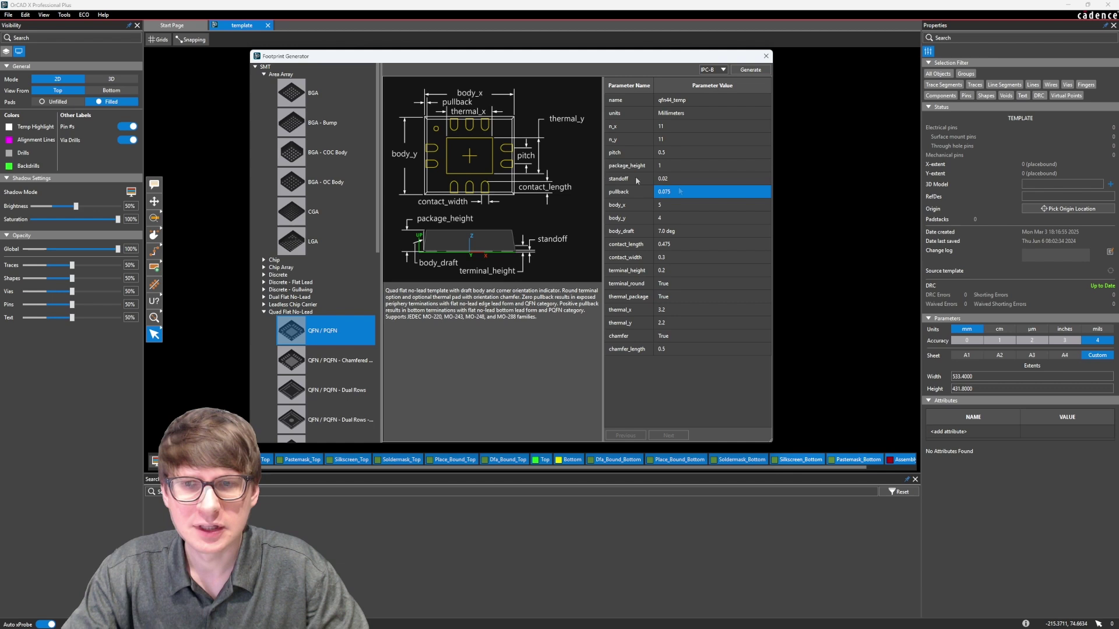
pyautogui.click(677, 204)
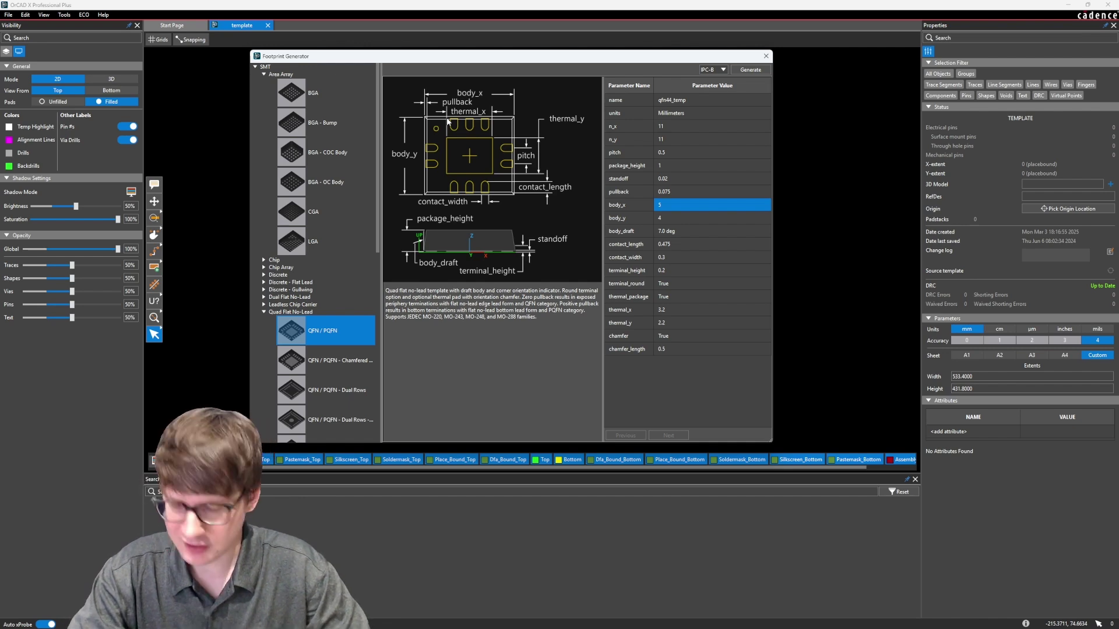
pyautogui.write('7')
pyautogui.press('Return')
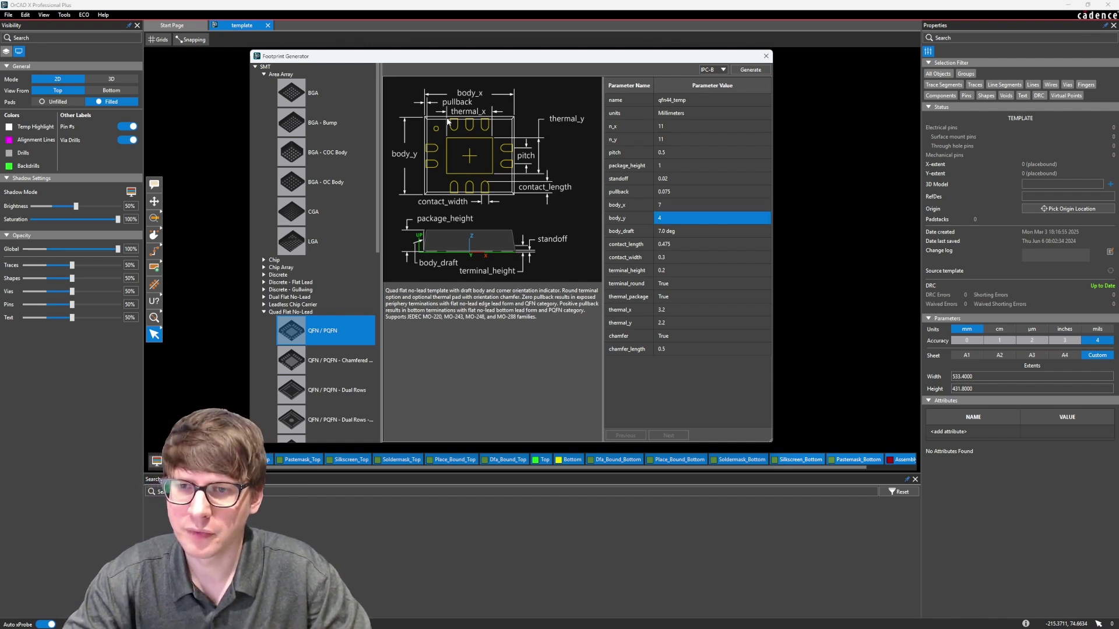
pyautogui.write('7')
pyautogui.press('Return')
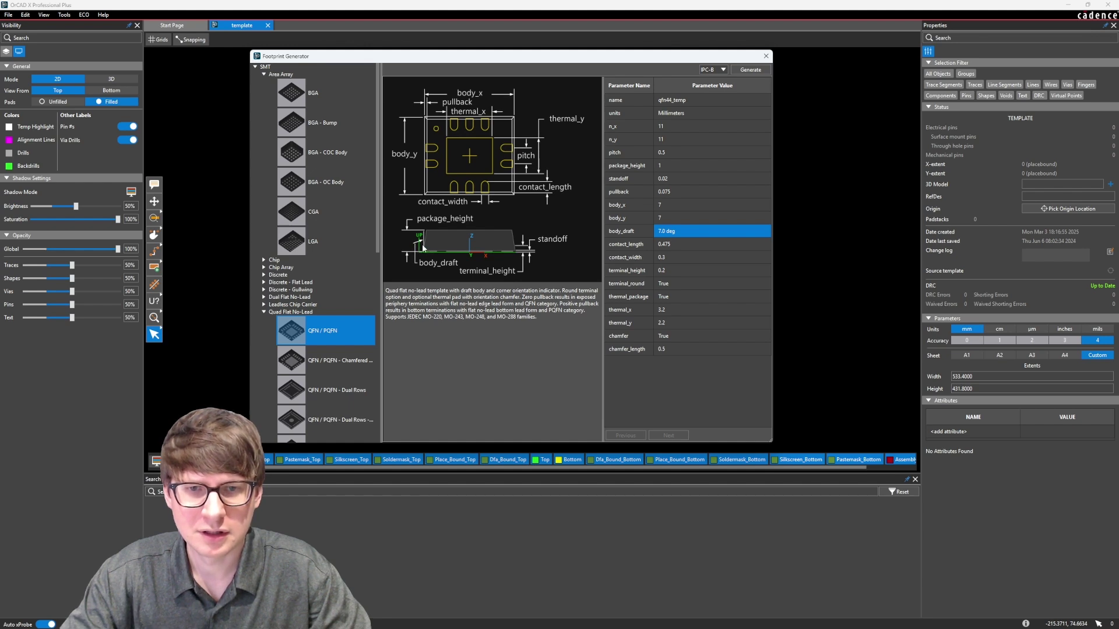
pyautogui.click(675, 231)
pyautogui.press('Tab')
pyautogui.press('Tab')
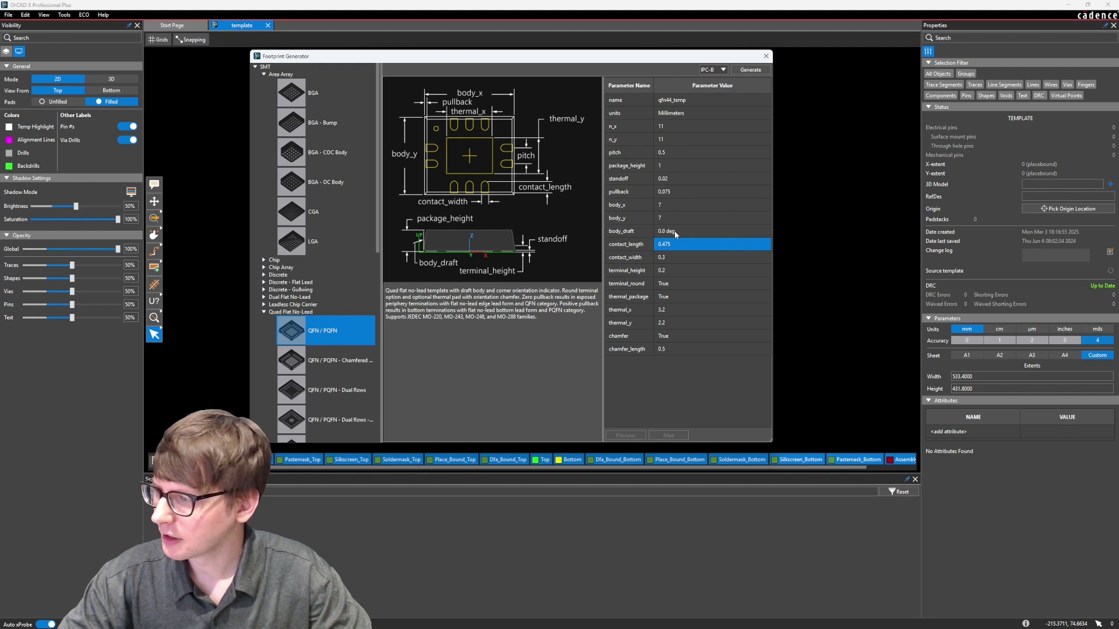
# Enter contact_length 0.55 and contact_width 0.25, leaving terminal_height at 0.2
pyautogui.write('0')
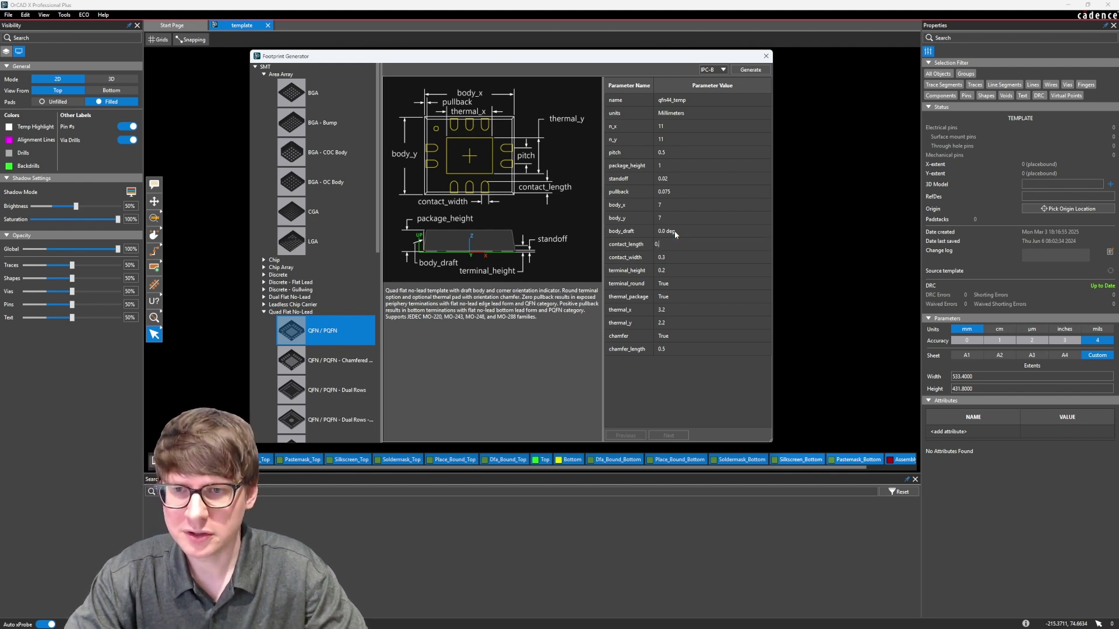
pyautogui.write('.55')
pyautogui.press('Tab')
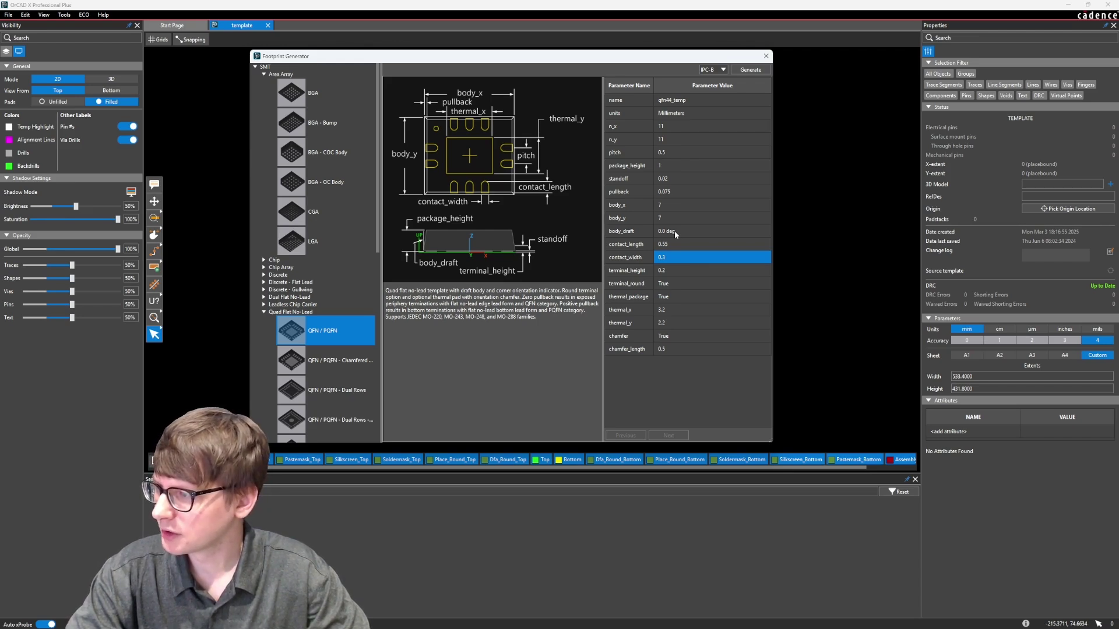
pyautogui.write('0.25')
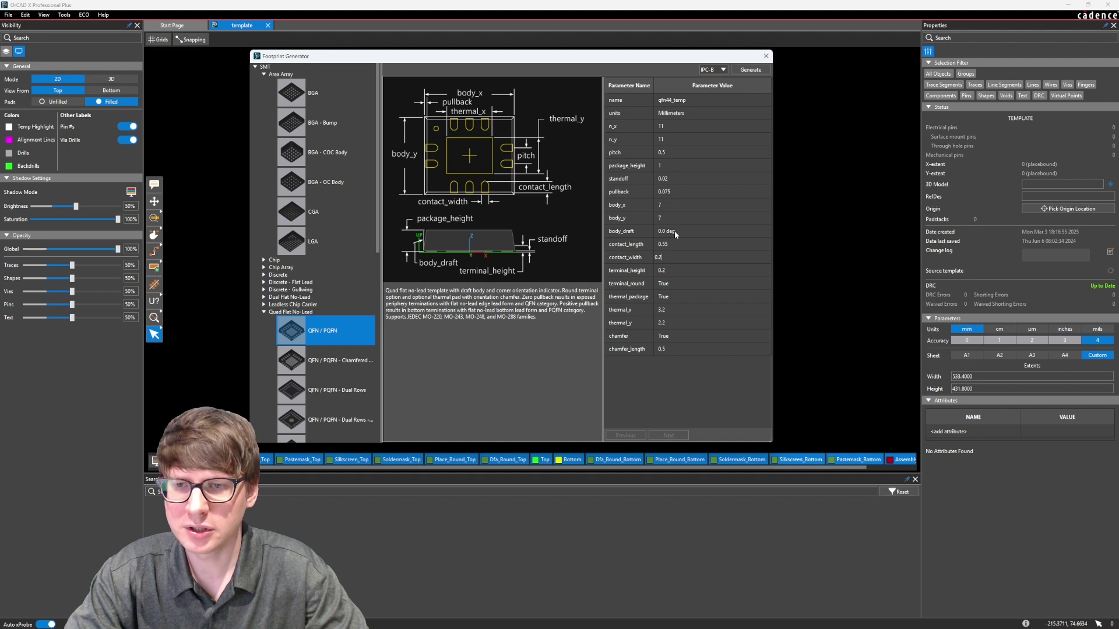
pyautogui.press('Tab')
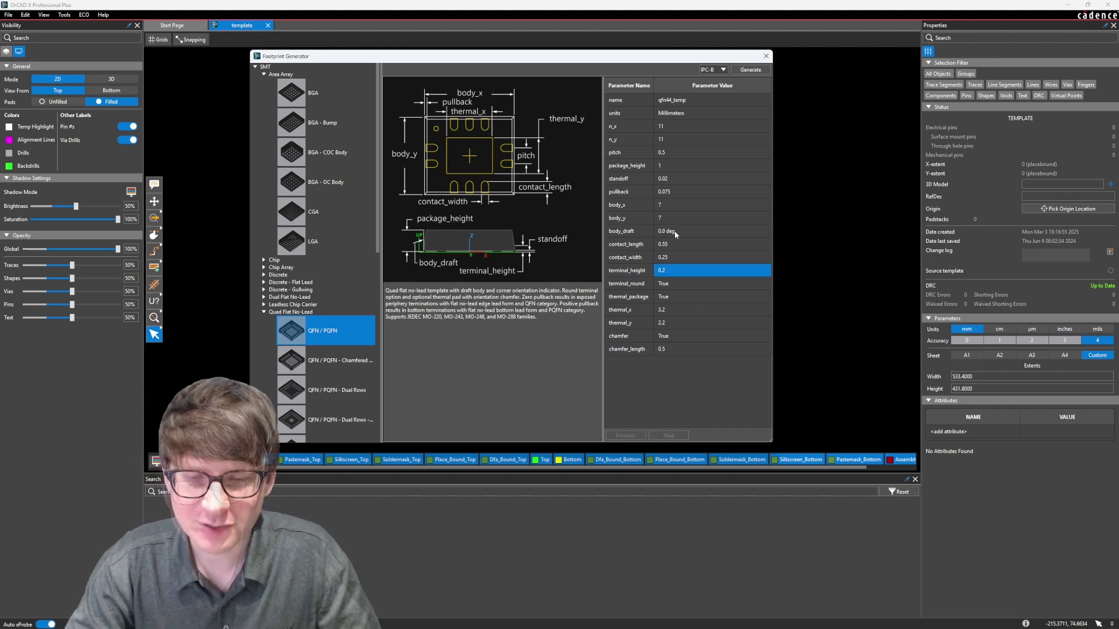
pyautogui.press('Tab')
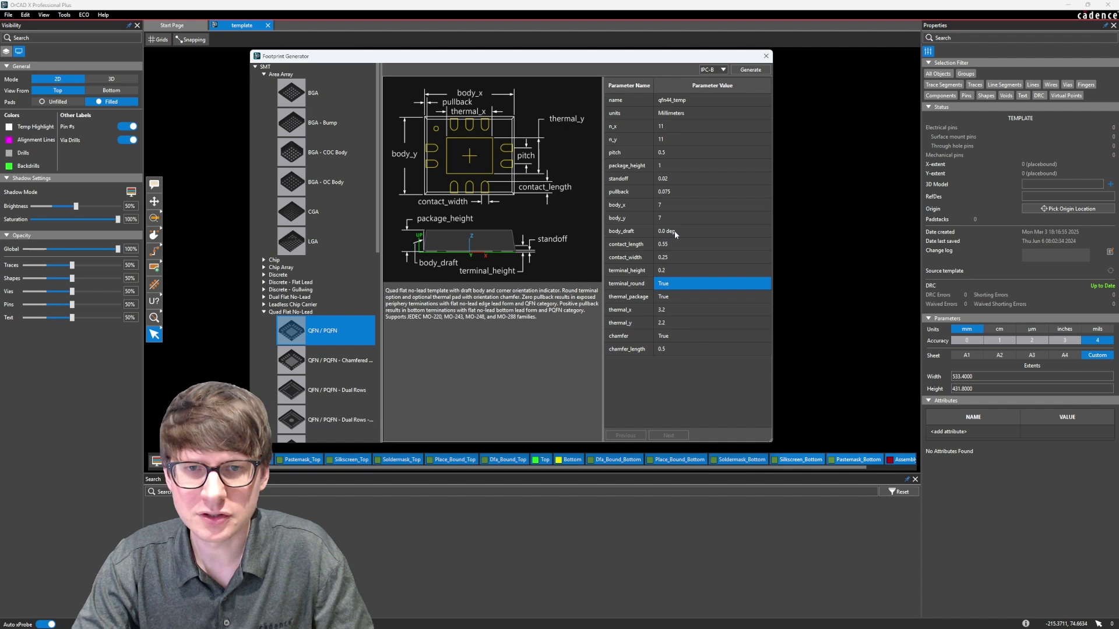
pyautogui.click(688, 298)
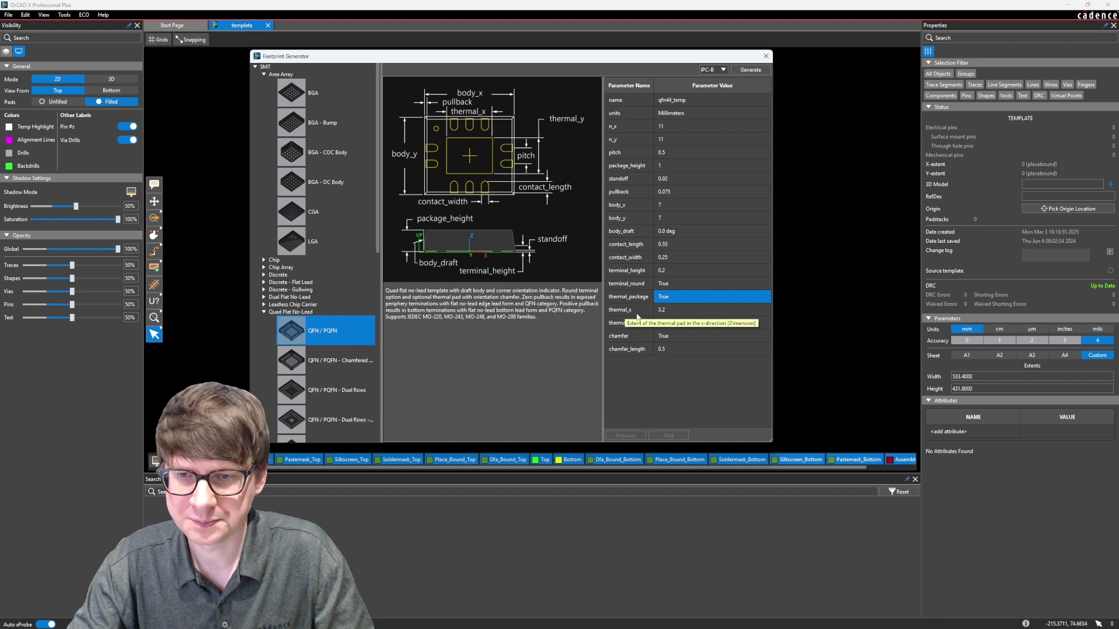
# Set thermal_x to 5.2 for a 5.2 × 5.2 thermal pad, leaving chamfer True
pyautogui.click(688, 311)
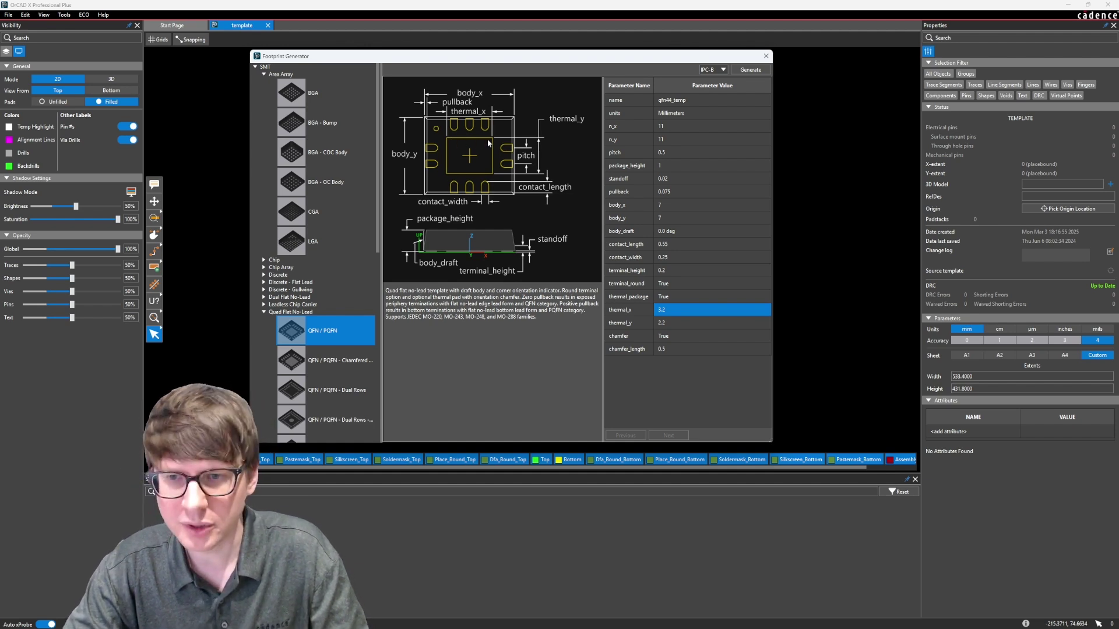
pyautogui.write('5.2')
pyautogui.press('Tab')
pyautogui.press('Tab')
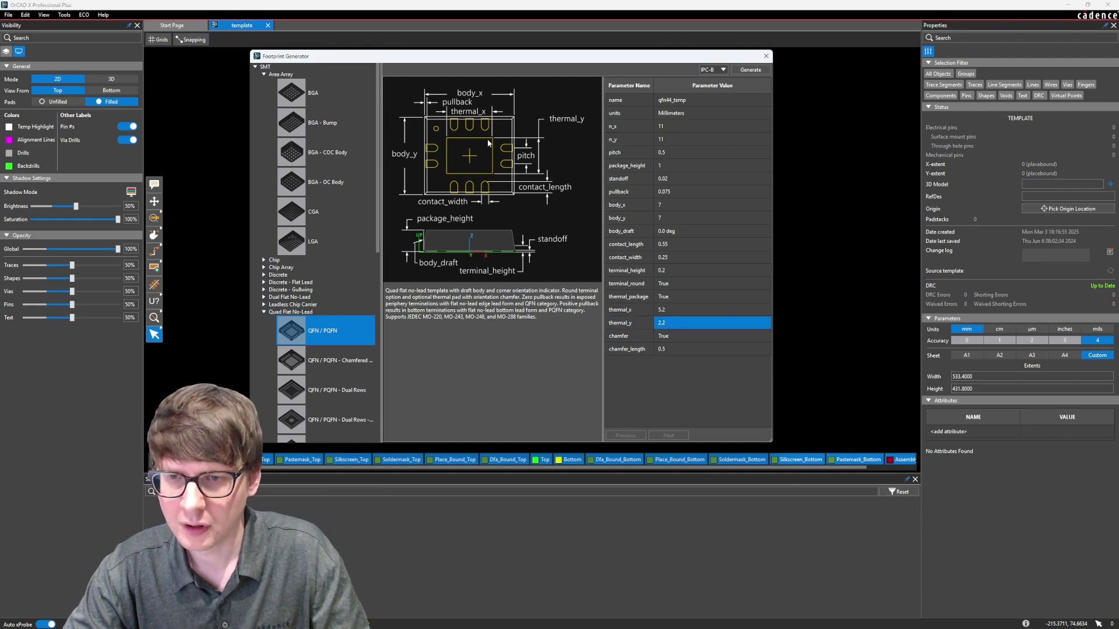
pyautogui.write('5.2')
pyautogui.press('Tab')
pyautogui.press('Tab')
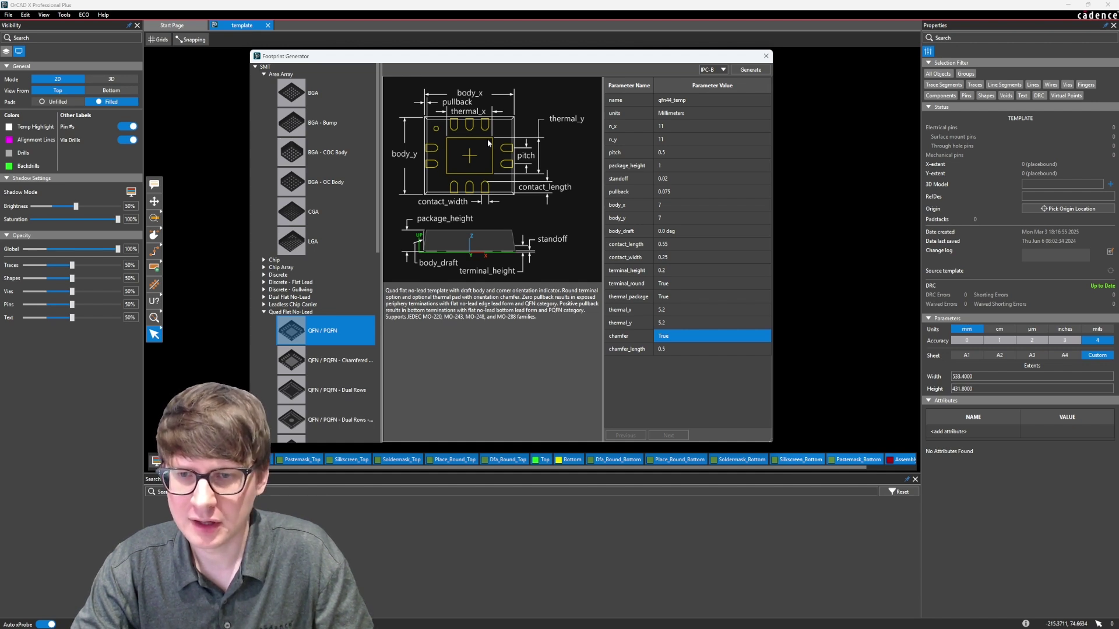
pyautogui.press('Tab')
pyautogui.press('Tab')
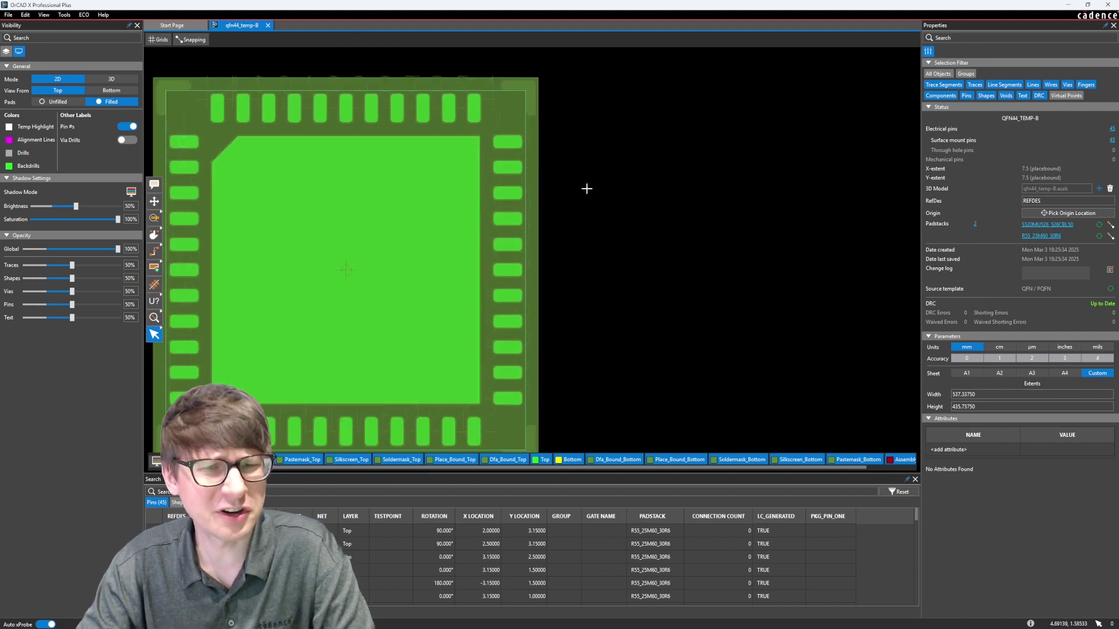
# Hide all layers, view Dfa_Bound_Top, Place_Bound_Top and Assembly_Top individually, then show all layers
pyautogui.click(7, 52)
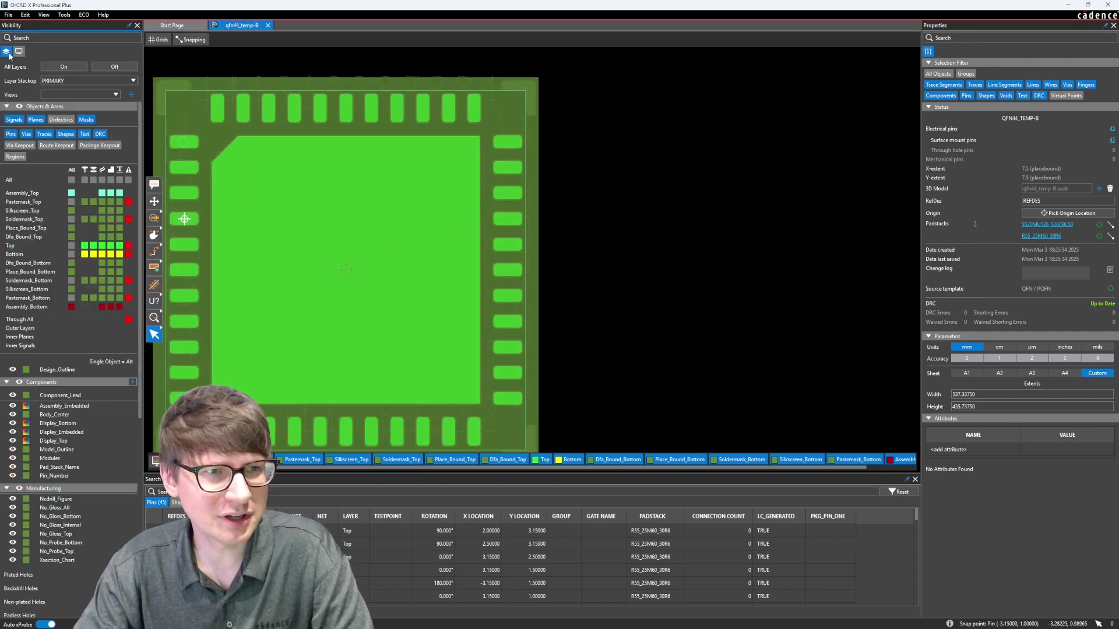
pyautogui.click(114, 67)
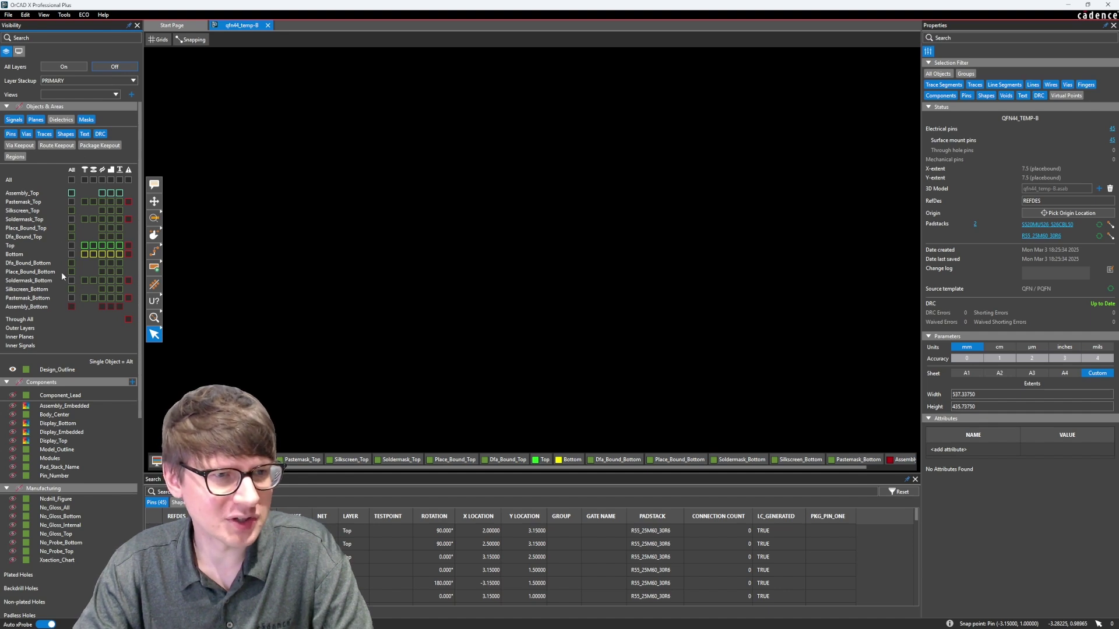
pyautogui.click(71, 237)
pyautogui.click(71, 237)
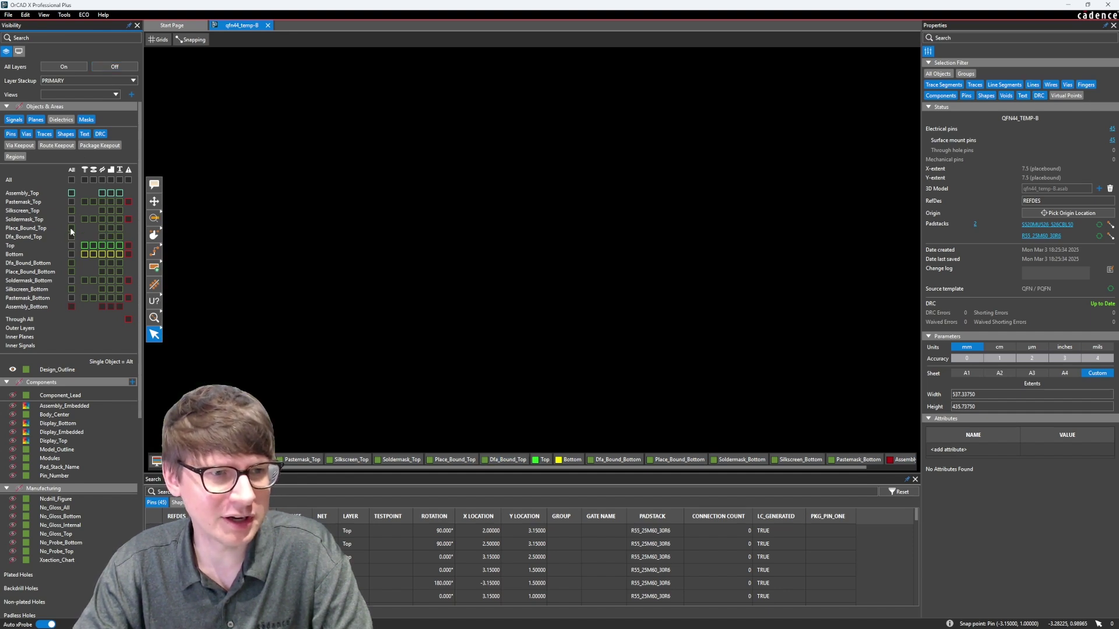
pyautogui.click(71, 228)
pyautogui.click(71, 228)
pyautogui.click(72, 194)
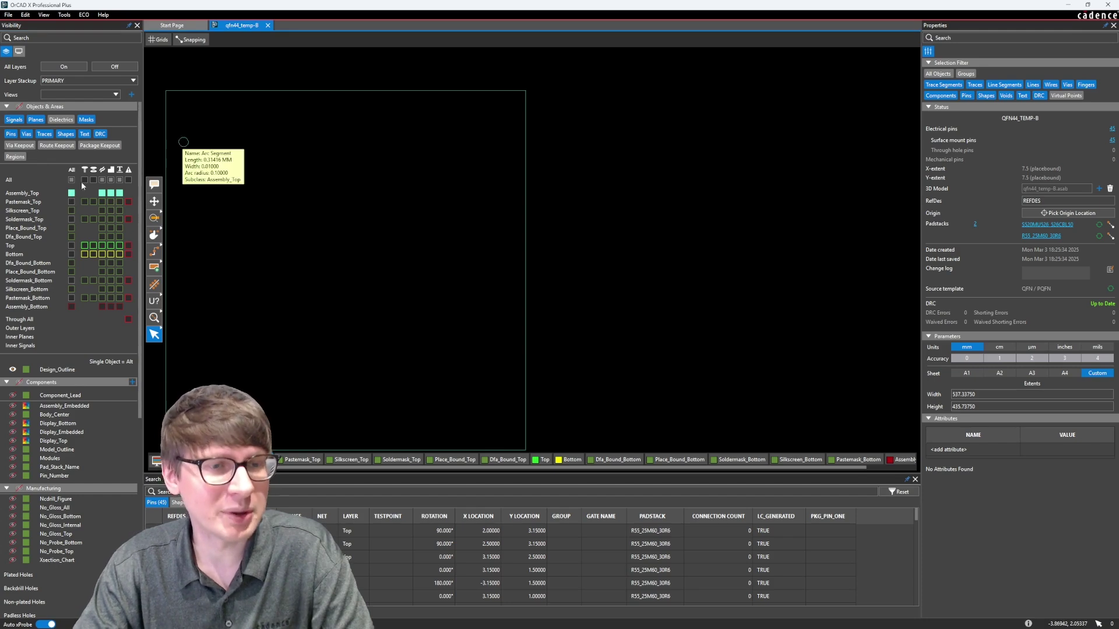
pyautogui.click(63, 67)
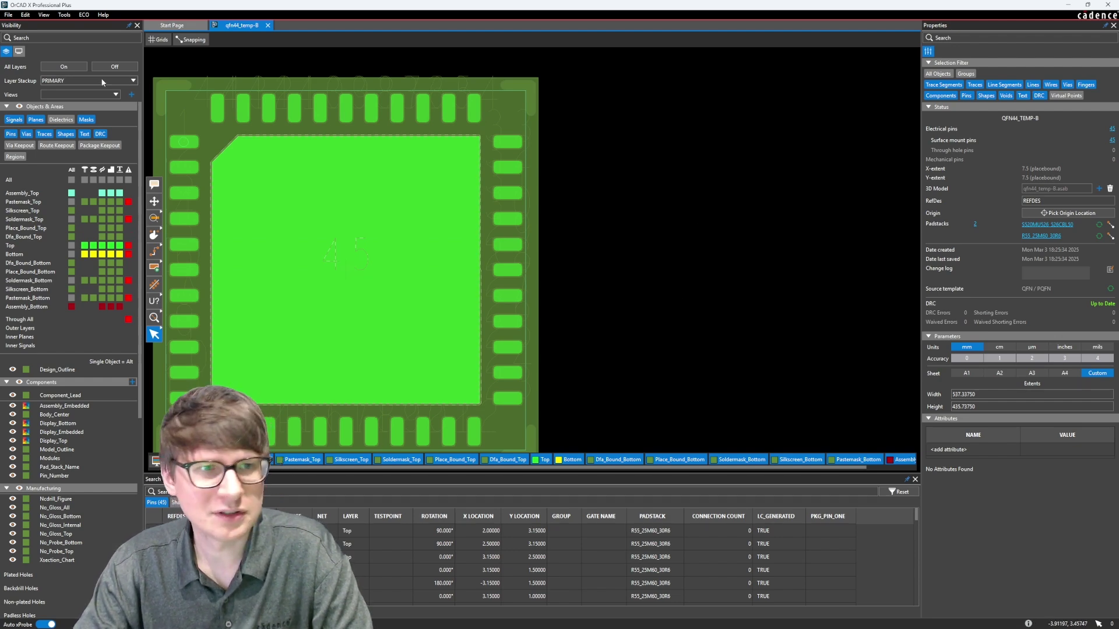
pyautogui.click(20, 51)
# Switch to 3D mode and orbit to see the package from the side and below
pyautogui.click(112, 79)
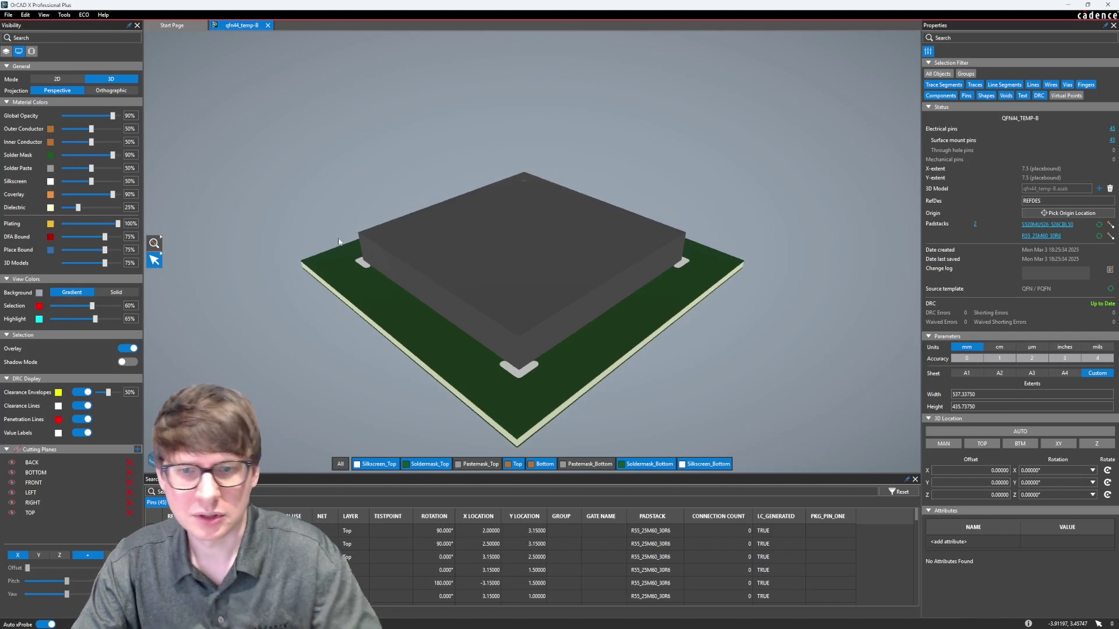
pyautogui.moveTo(334, 230); pyautogui.dragTo(376, 219, button='middle')
pyautogui.scroll(10, 478, 310)
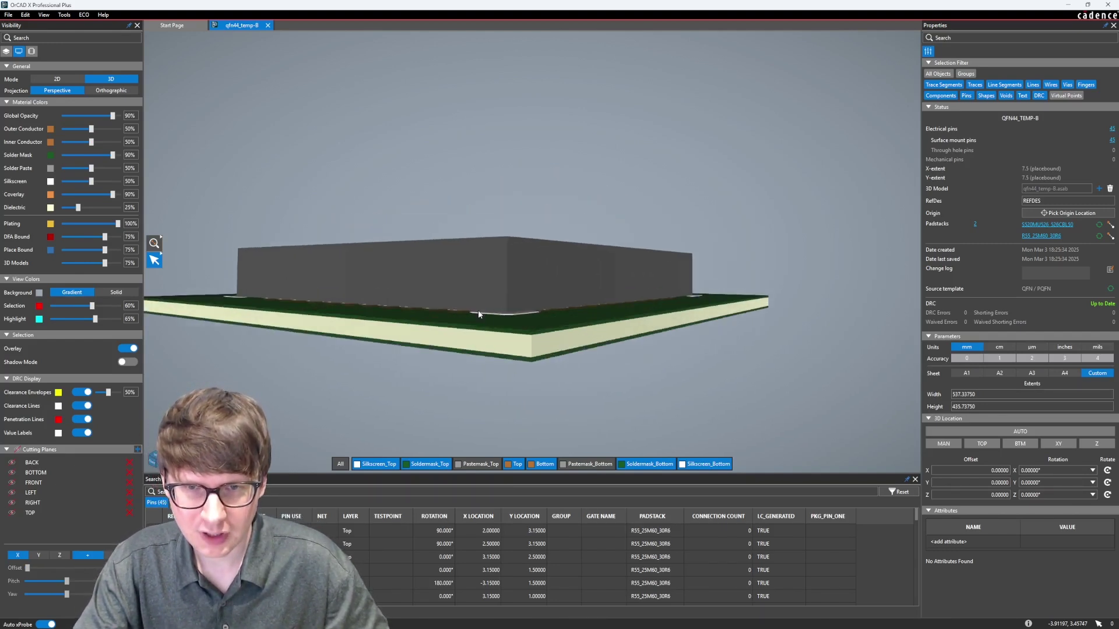
pyautogui.moveTo(470, 327)
pyautogui.mouseDown(button='middle')
pyautogui.moveTo(462, 352)
pyautogui.moveTo(451, 335)
pyautogui.mouseUp(button='middle')
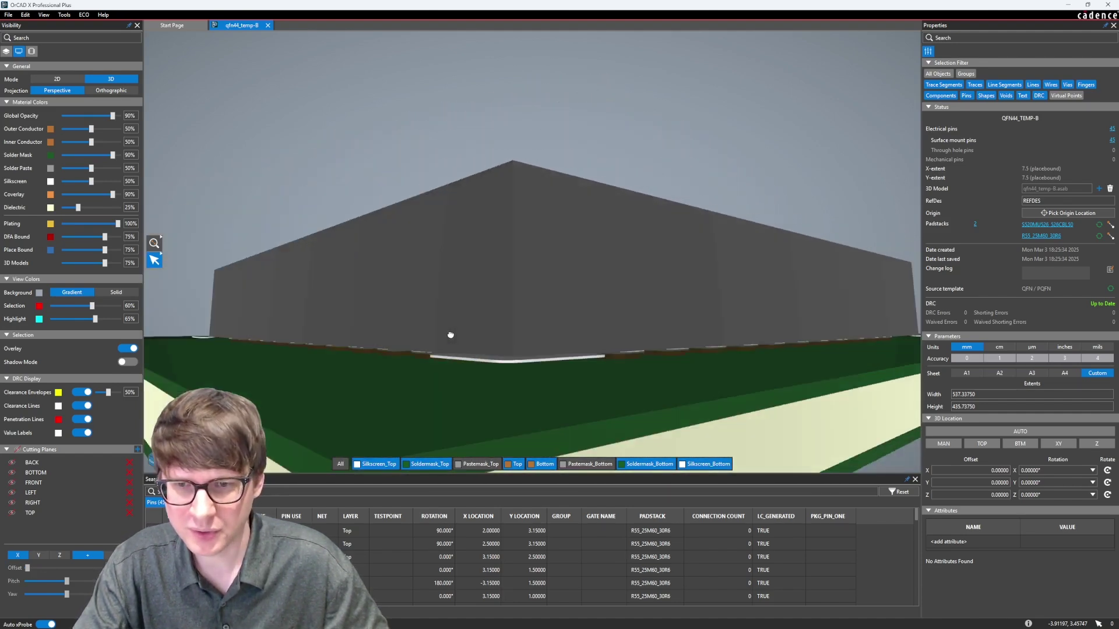
# Lift the package body with a 3D Z offset of 5 mm, after first entering 0.0127
pyautogui.doubleClick(988, 495)
pyautogui.write('0.0127')
pyautogui.press('Return')
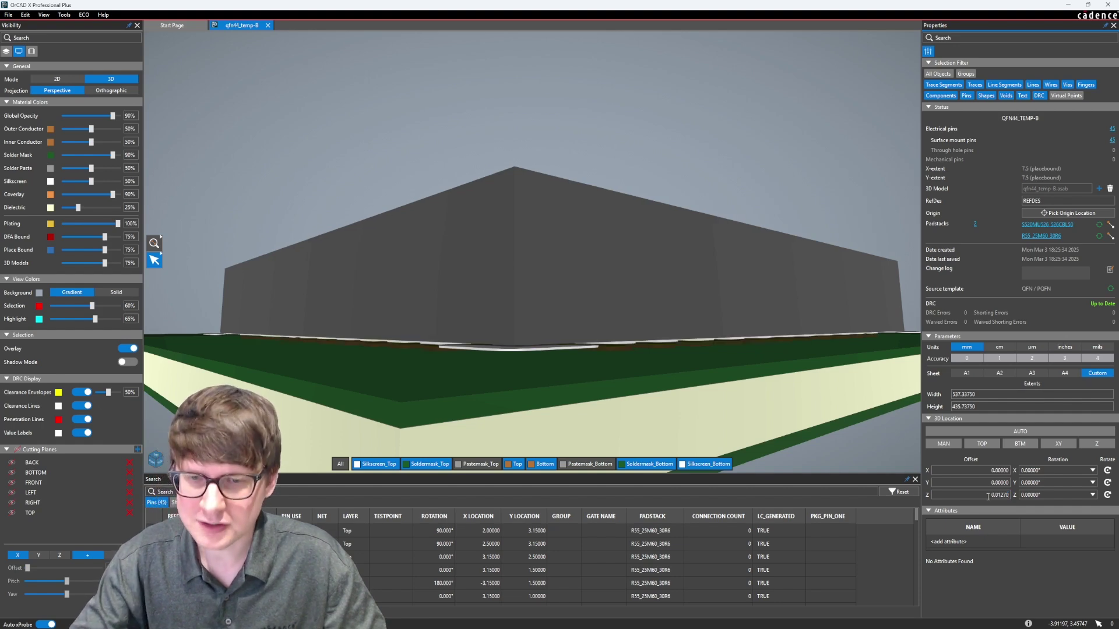
pyautogui.doubleClick(988, 497)
pyautogui.write('5')
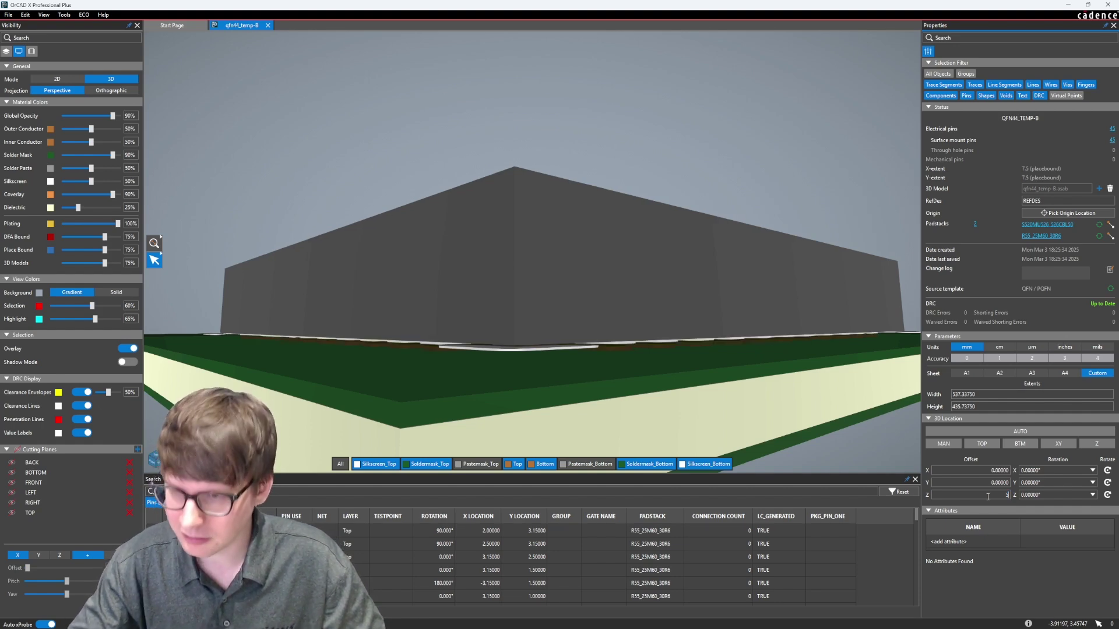
pyautogui.press('Return')
# Reset the body's Z offset to 0 and orbit to a near top-down view
pyautogui.scroll(-5, 540, 169)
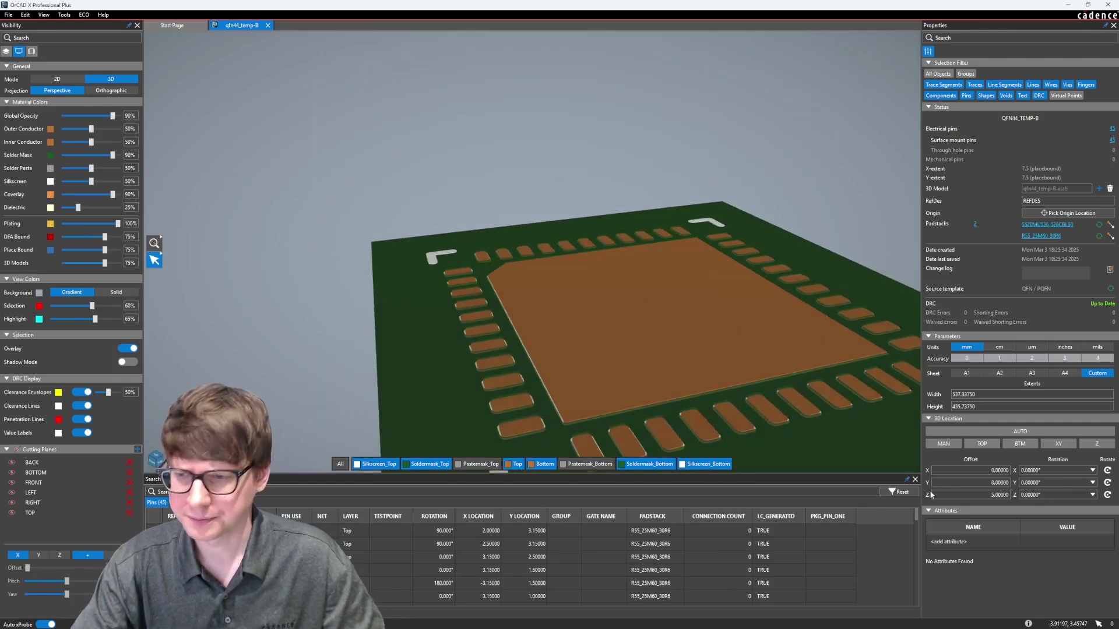
pyautogui.doubleClick(983, 495)
pyautogui.write('0')
pyautogui.press('Return')
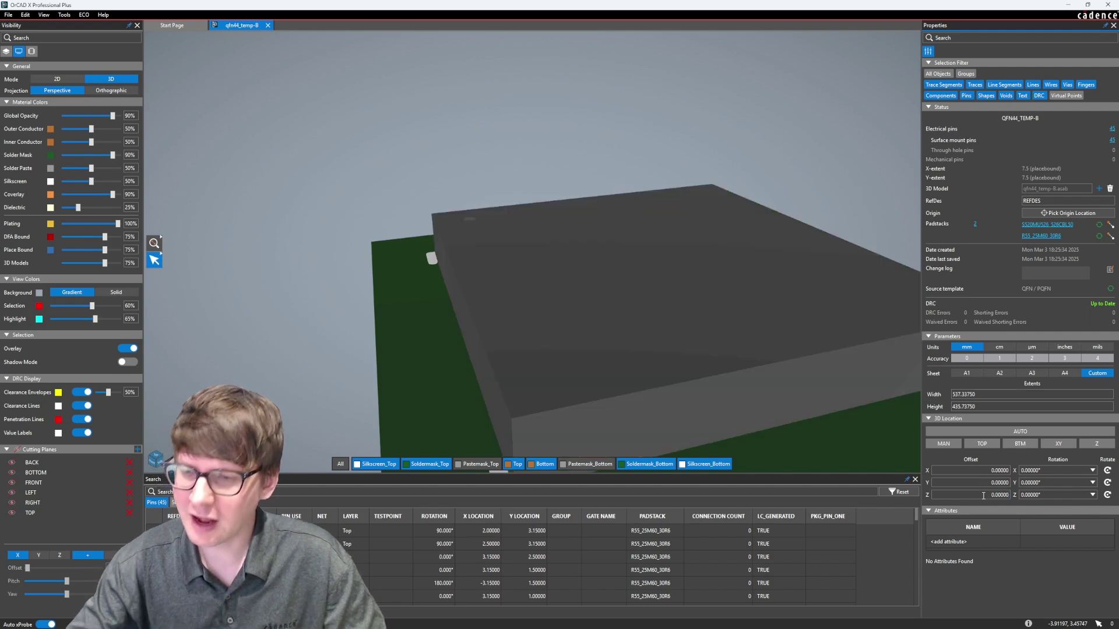
pyautogui.scroll(-2, 464, 306)
pyautogui.moveTo(464, 305); pyautogui.dragTo(491, 254)
pyautogui.moveTo(550, 199); pyautogui.dragTo(537, 195)
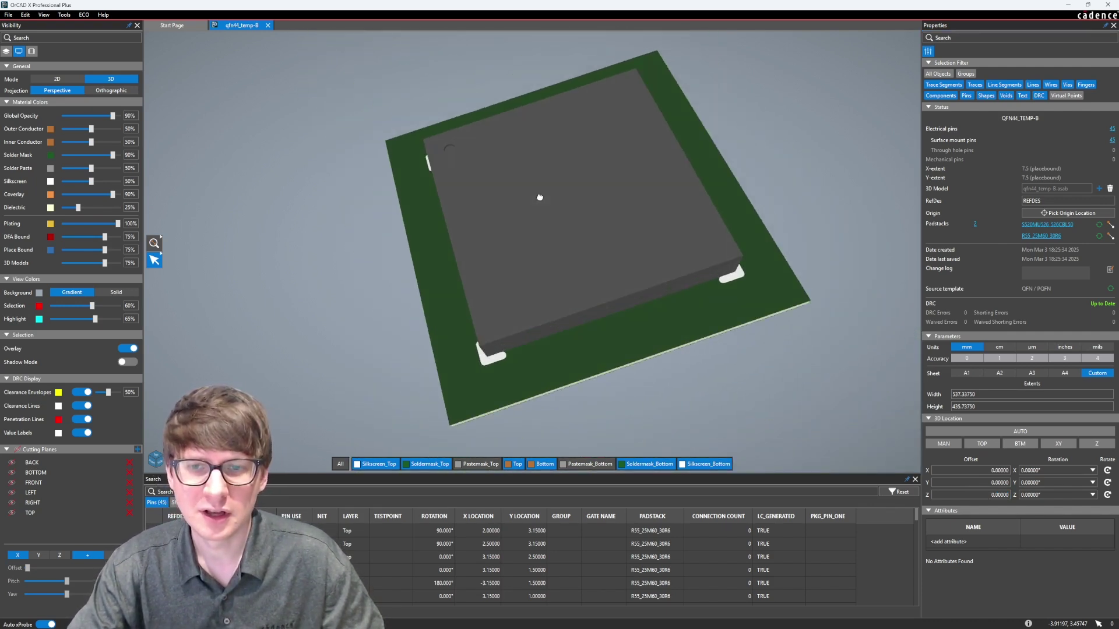
# Return to 2D mode and check a pad's xProbe info (padstack R55_25M60_30R6)
pyautogui.click(67, 77)
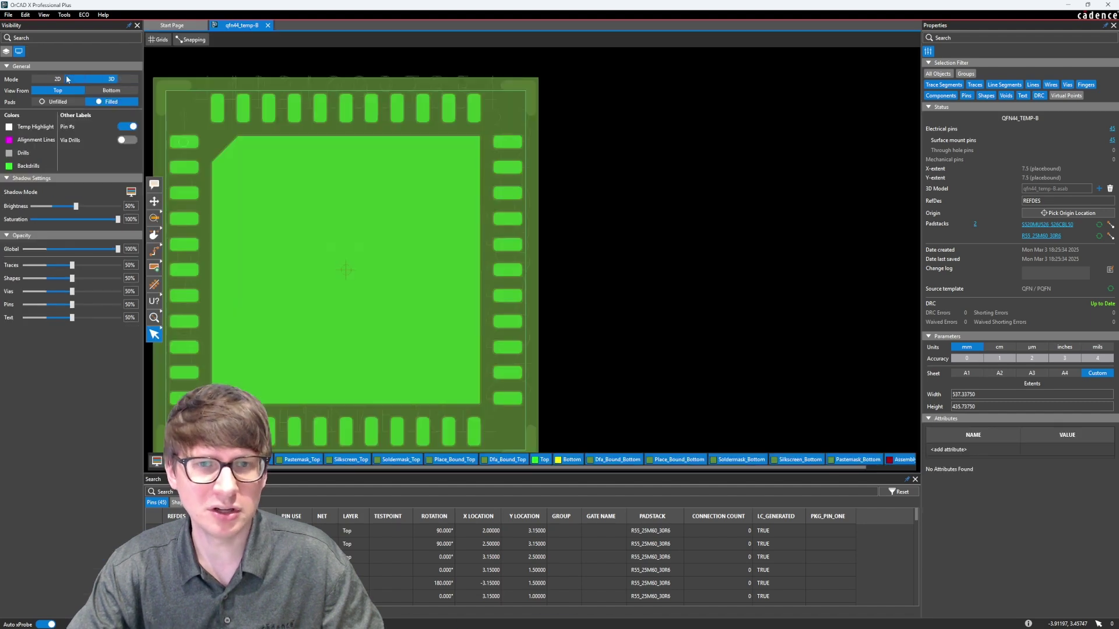
pyautogui.moveTo(488, 200)
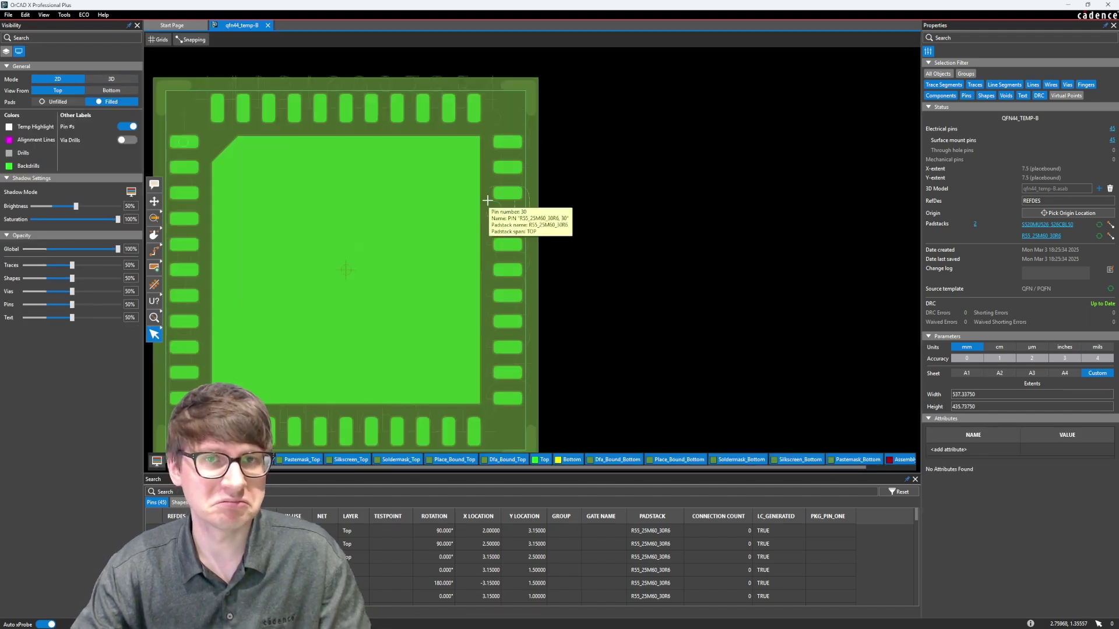